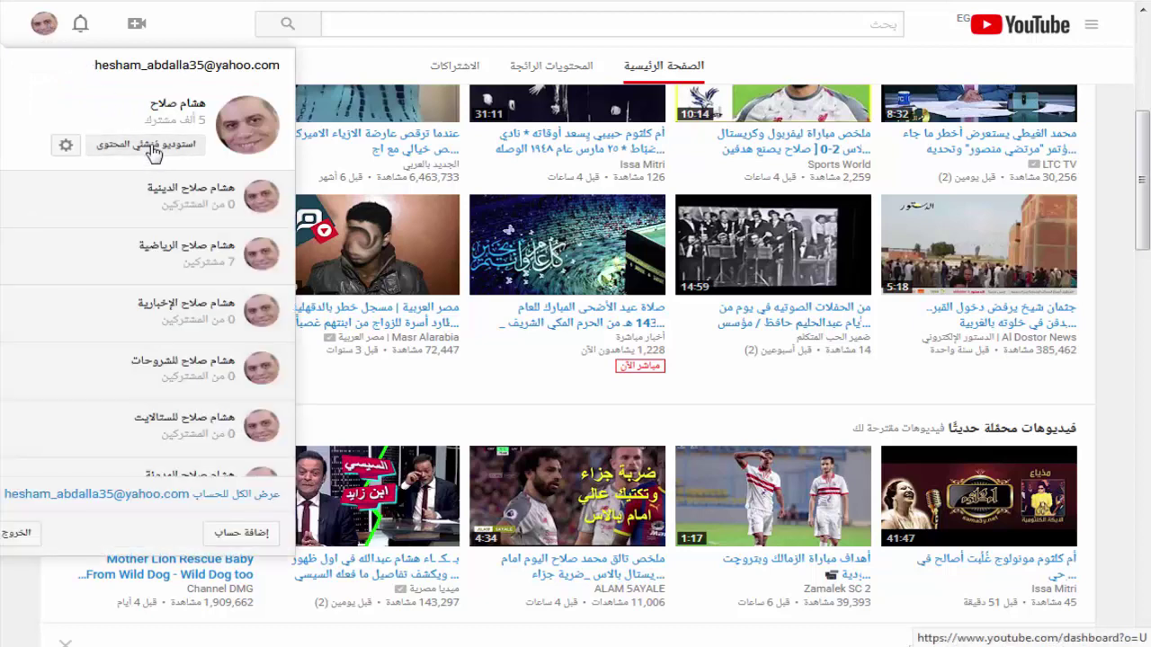
# Open Creator Studio from the account and browse the full list of the channel's uploaded videos.
pyautogui.click(152, 151)
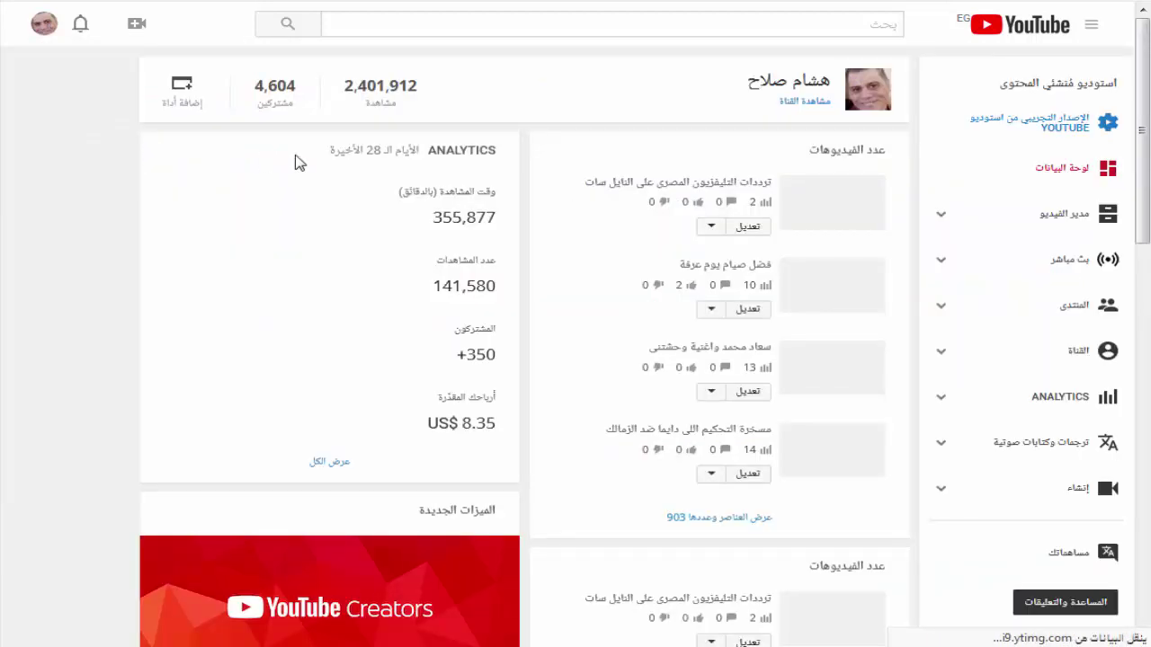
pyautogui.click(695, 523)
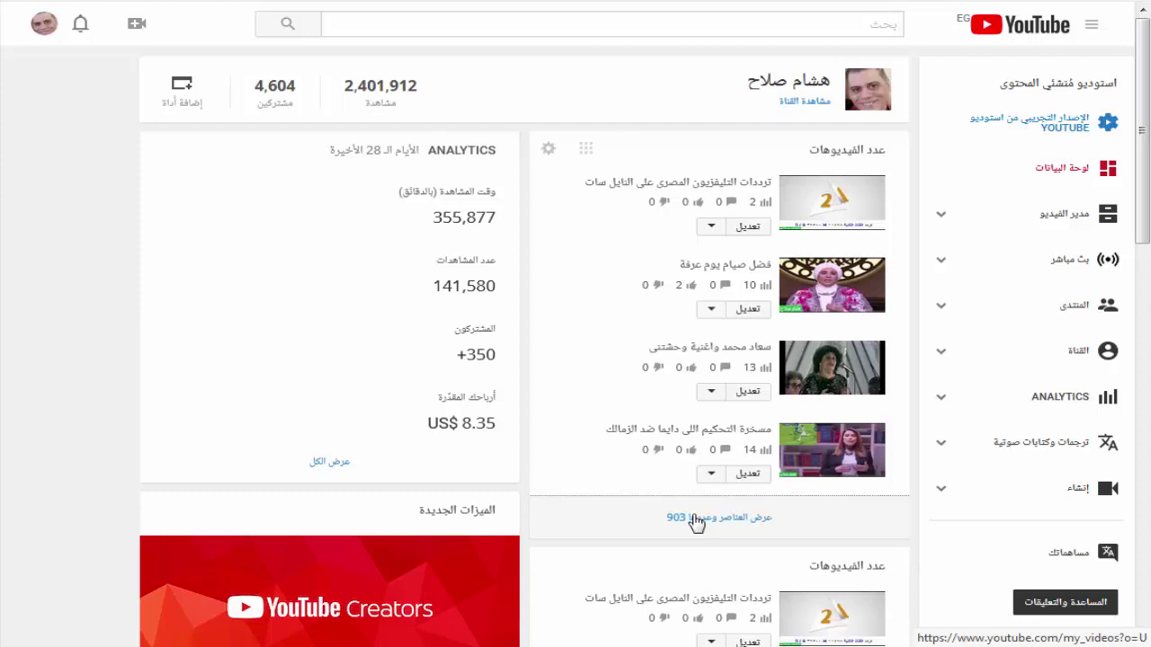
pyautogui.click(695, 523)
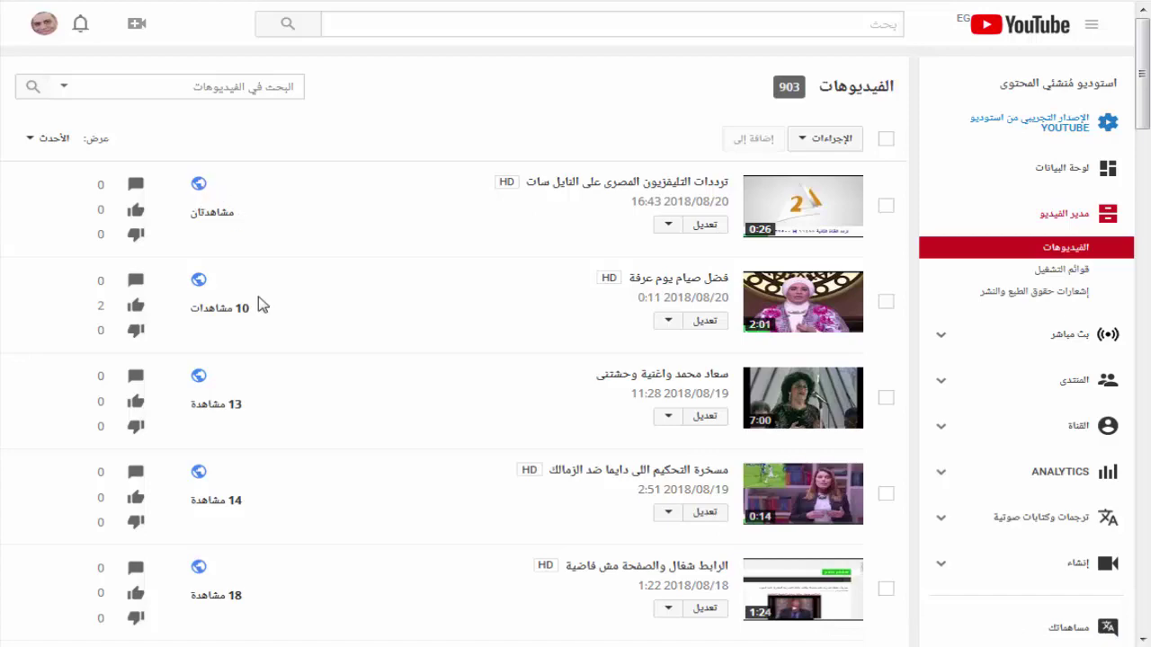
pyautogui.scroll(-4, 406, 278)
pyautogui.scroll(-18, 406, 283)
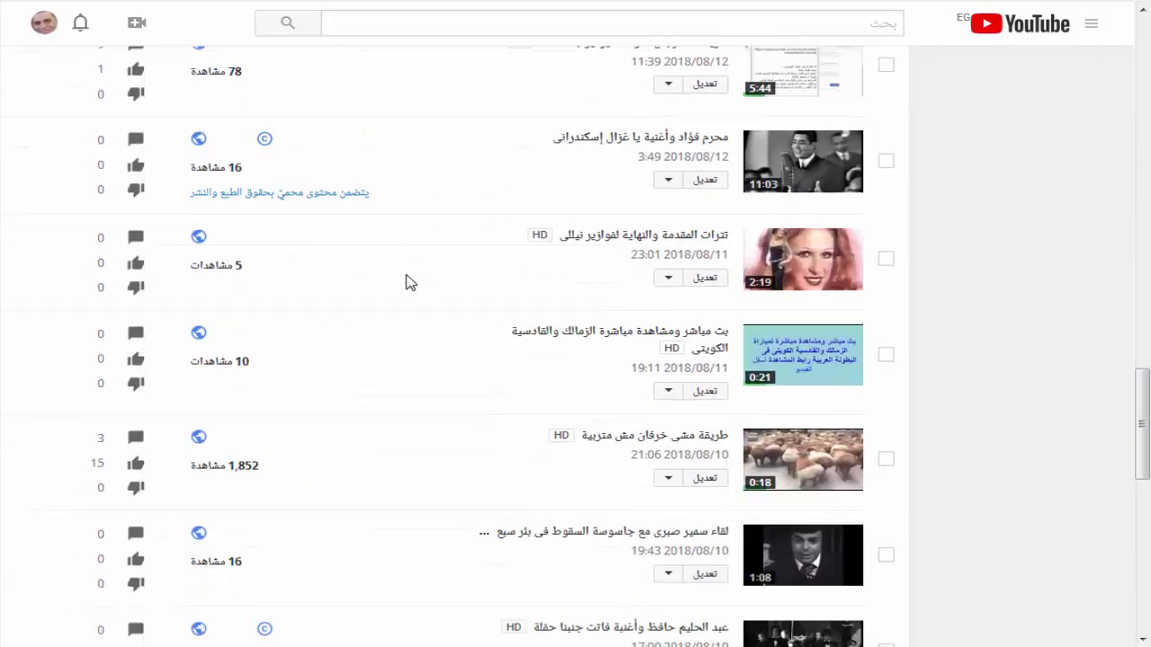
pyautogui.scroll(20, 406, 283)
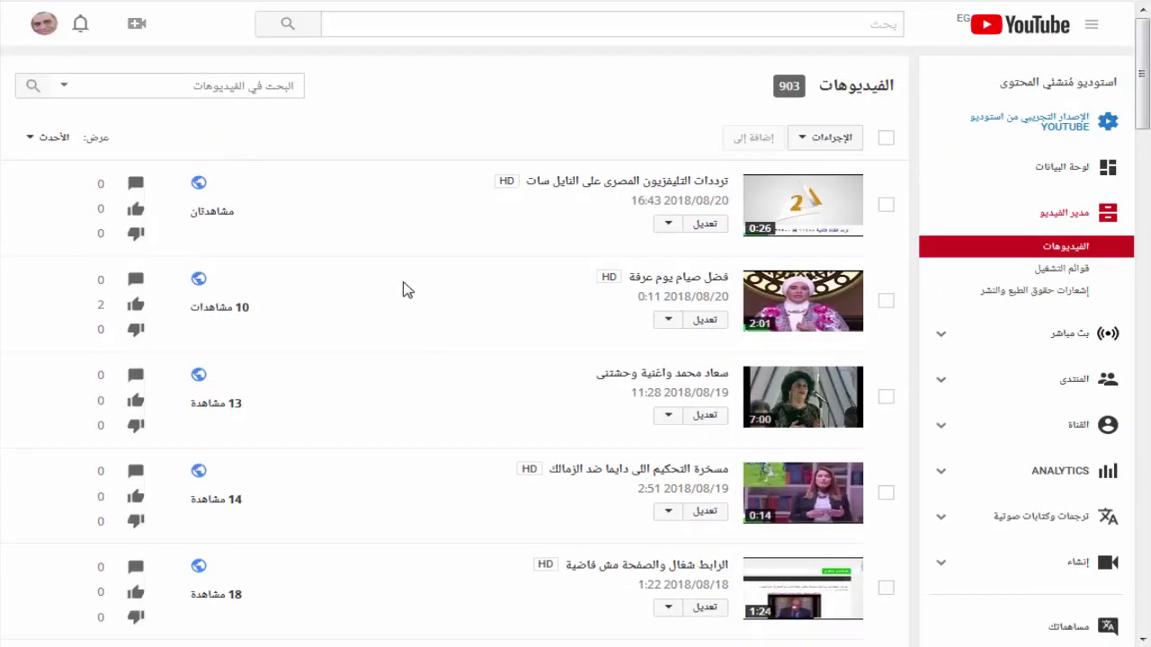
# Open the channel's monetization page, expand the rejection reasons, their meaning and the advice before reapplying, and read them.
pyautogui.click(1055, 425)
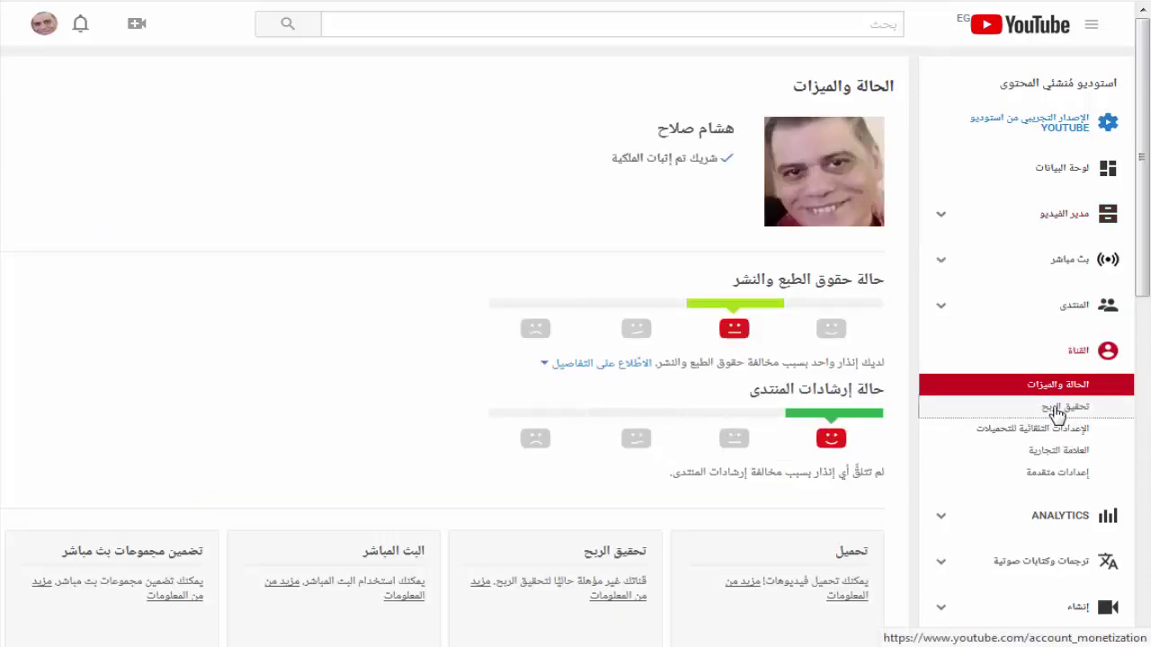
pyautogui.click(1057, 410)
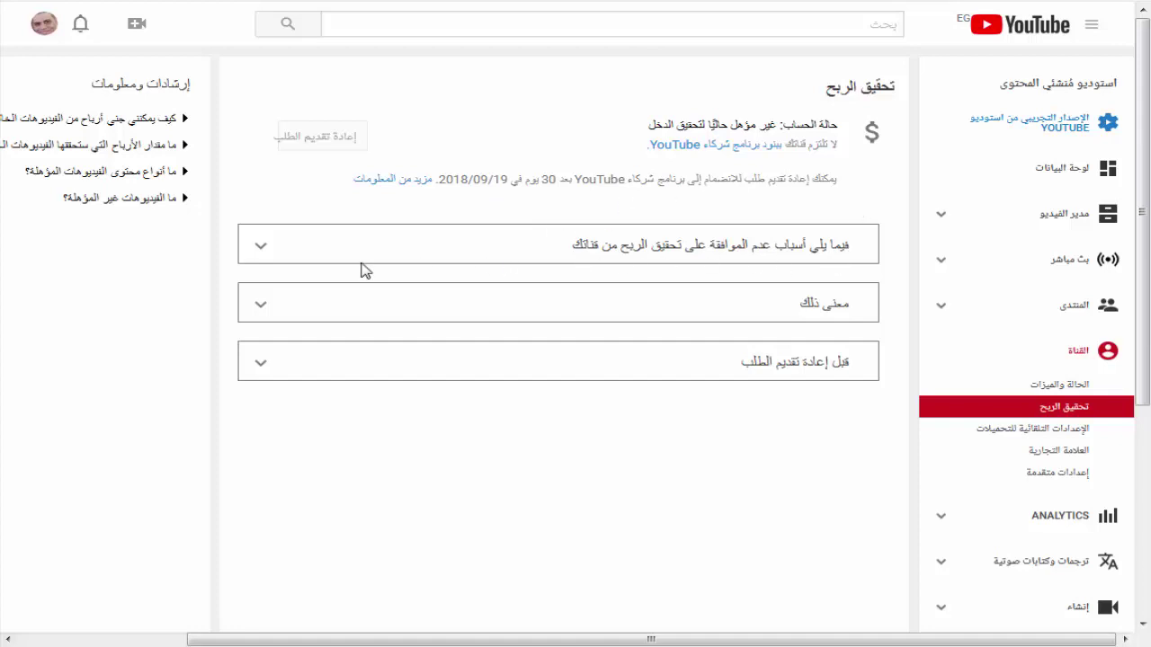
pyautogui.click(260, 257)
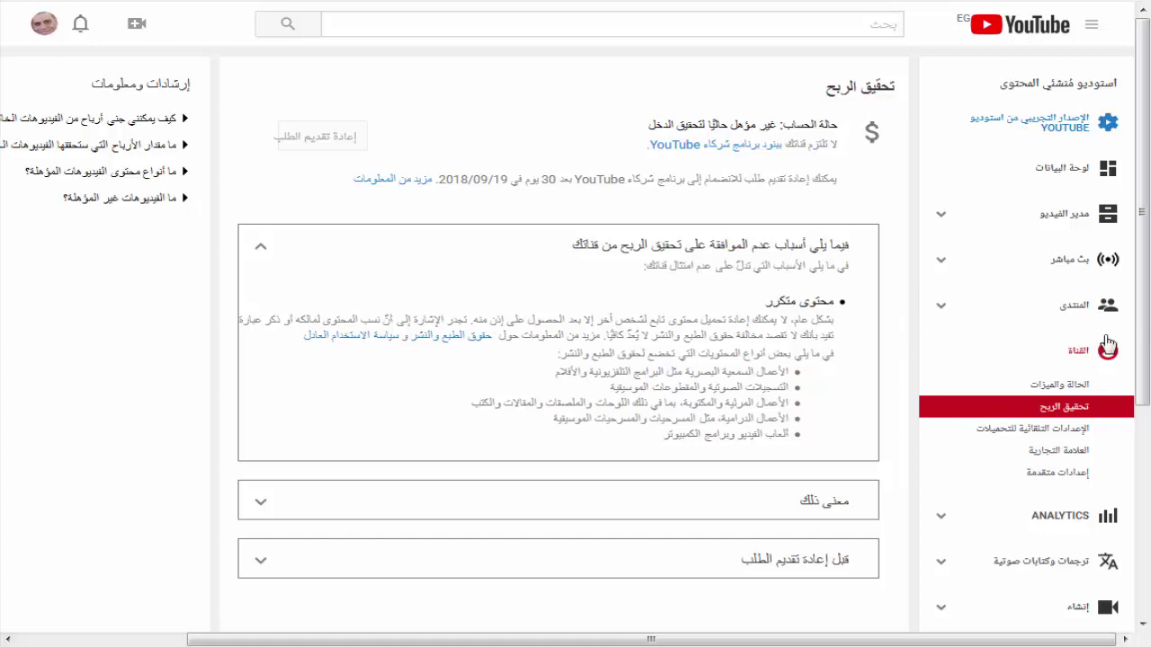
pyautogui.click(260, 504)
pyautogui.scroll(-1, 324, 447)
pyautogui.scroll(-3, 322, 445)
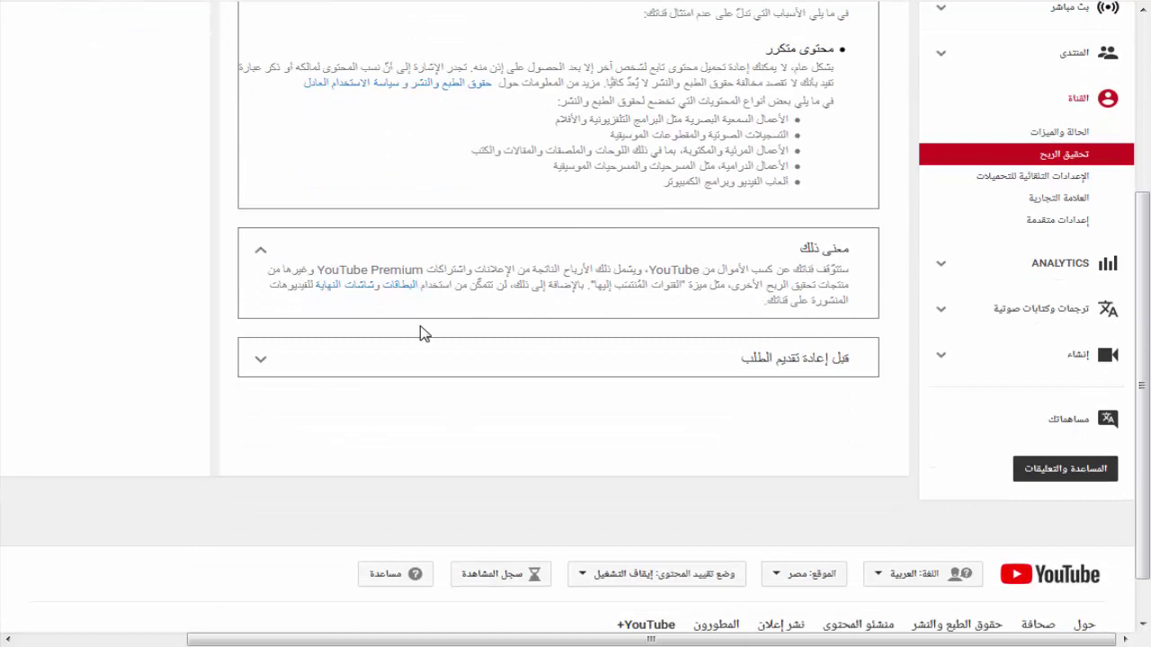
pyautogui.click(260, 364)
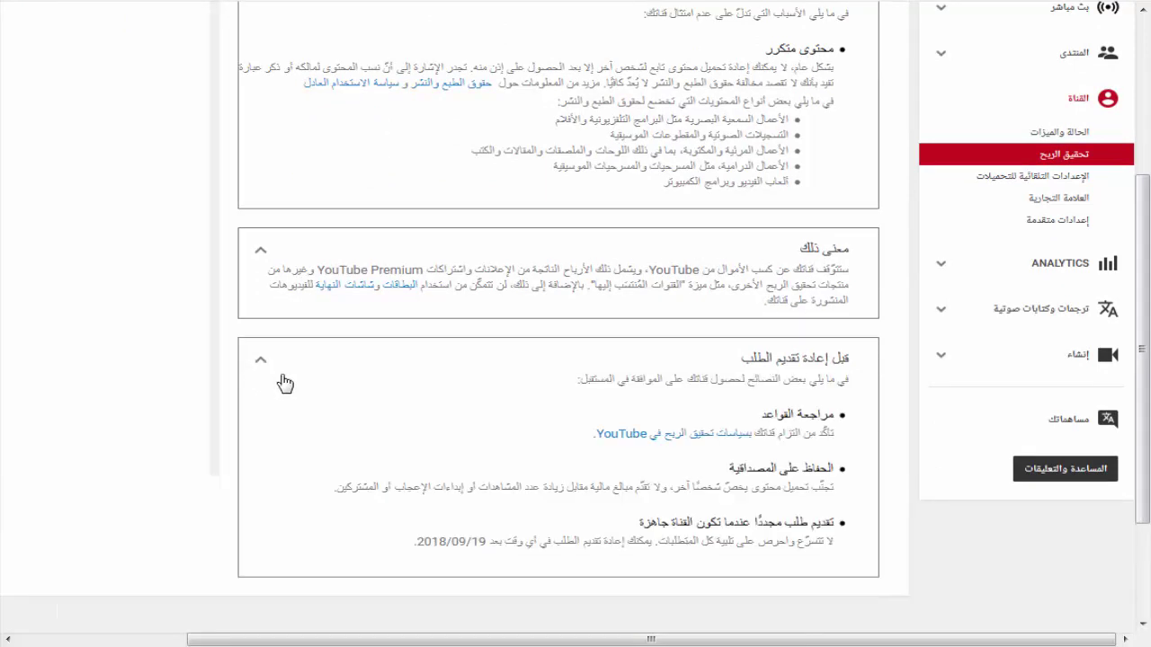
pyautogui.scroll(3, 425, 488)
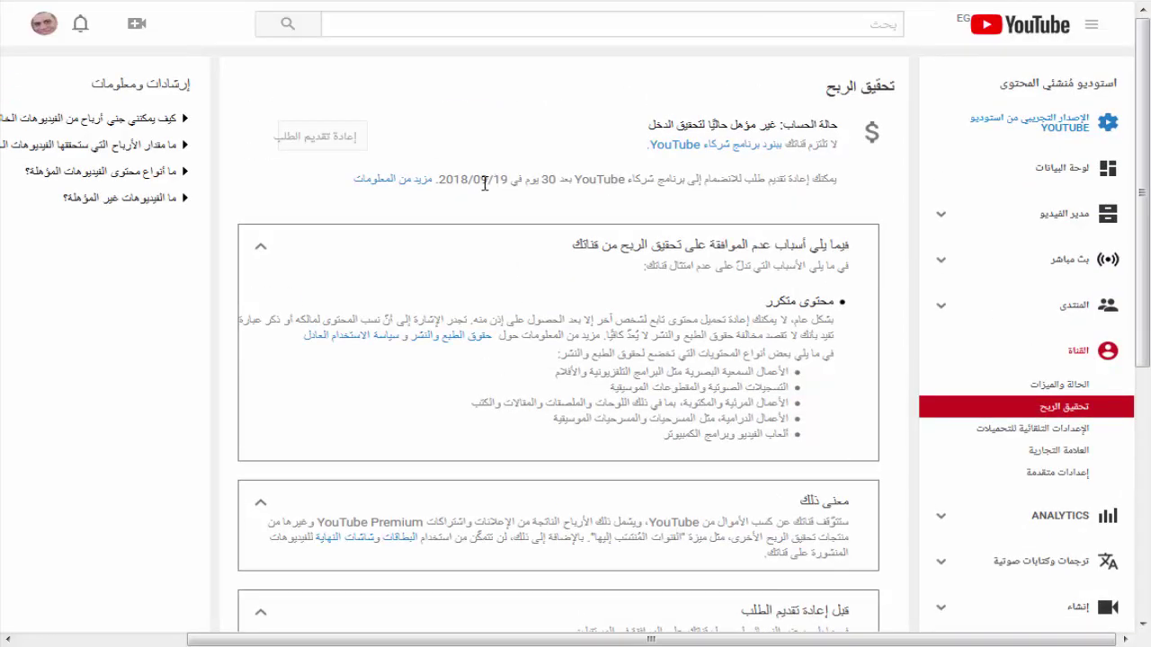
pyautogui.scroll(-1, 425, 358)
pyautogui.scroll(-5, 424, 358)
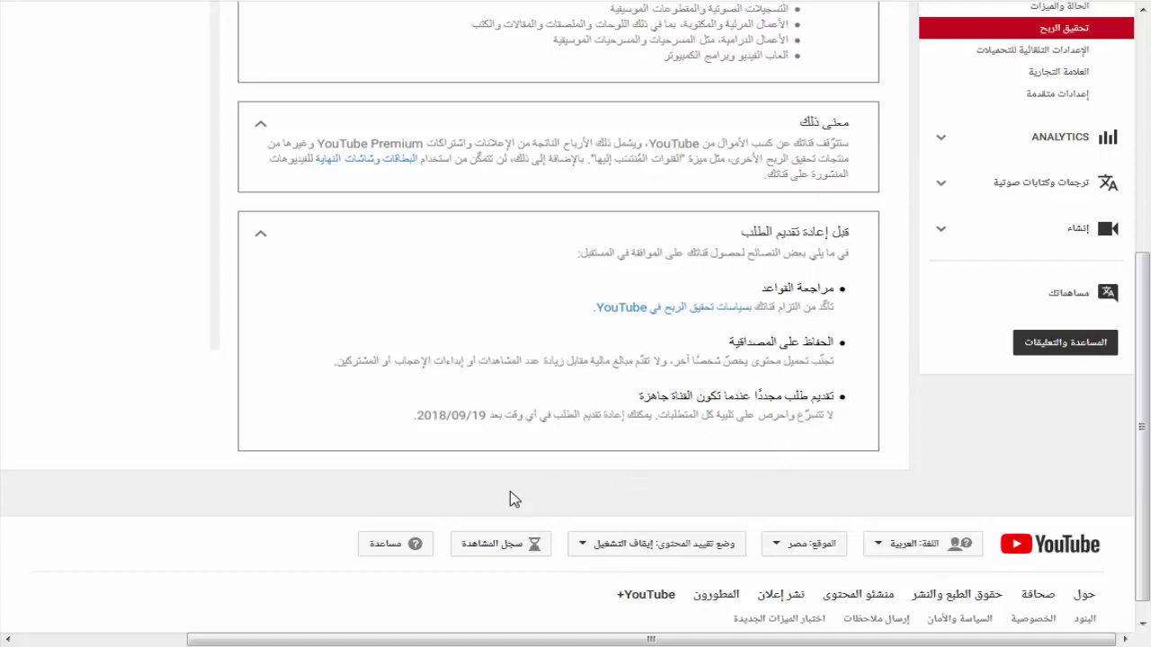
pyautogui.scroll(5, 509, 499)
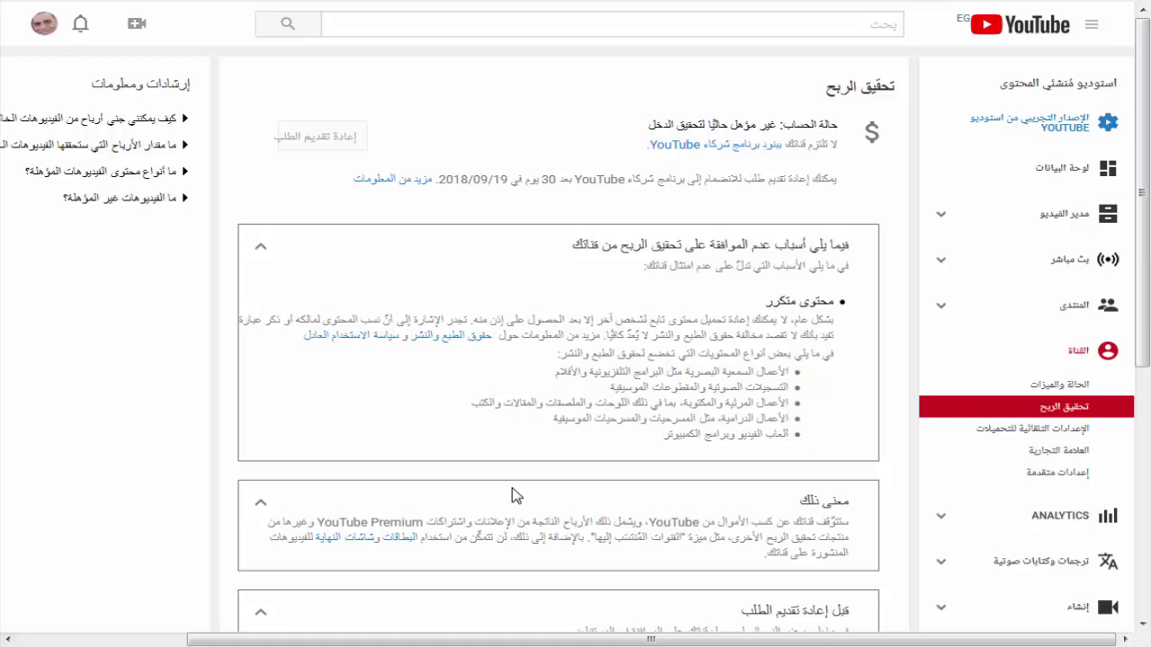
pyautogui.scroll(-2, 516, 496)
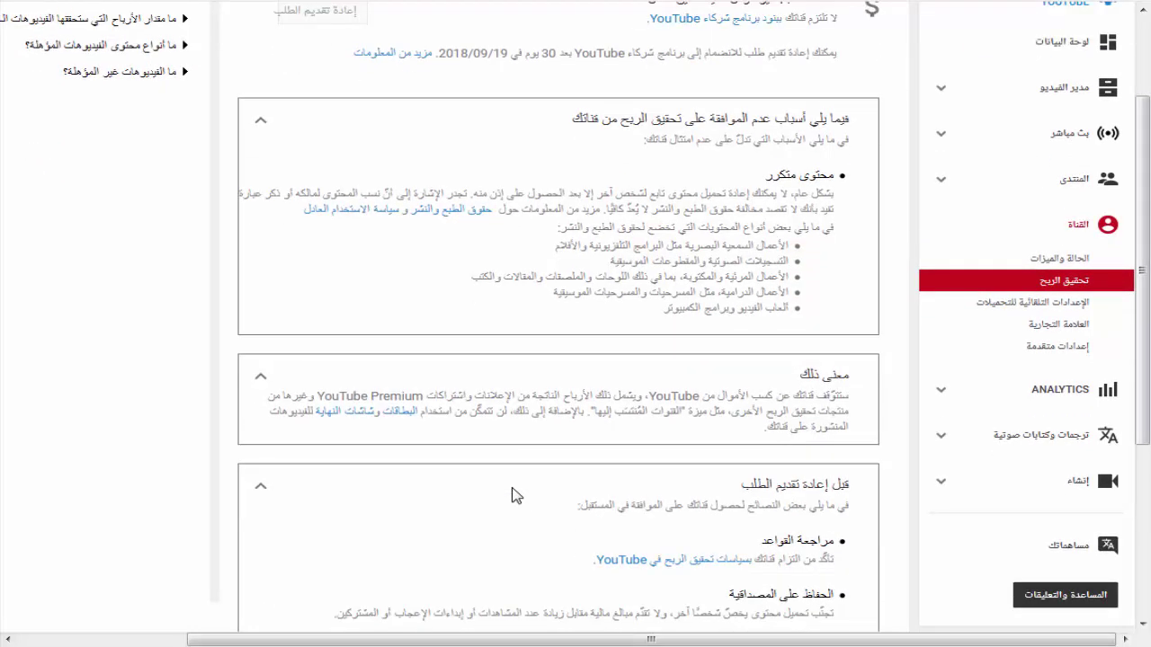
# Go to the channel's status and features page and open the send-feedback form from the help options.
pyautogui.click(1068, 235)
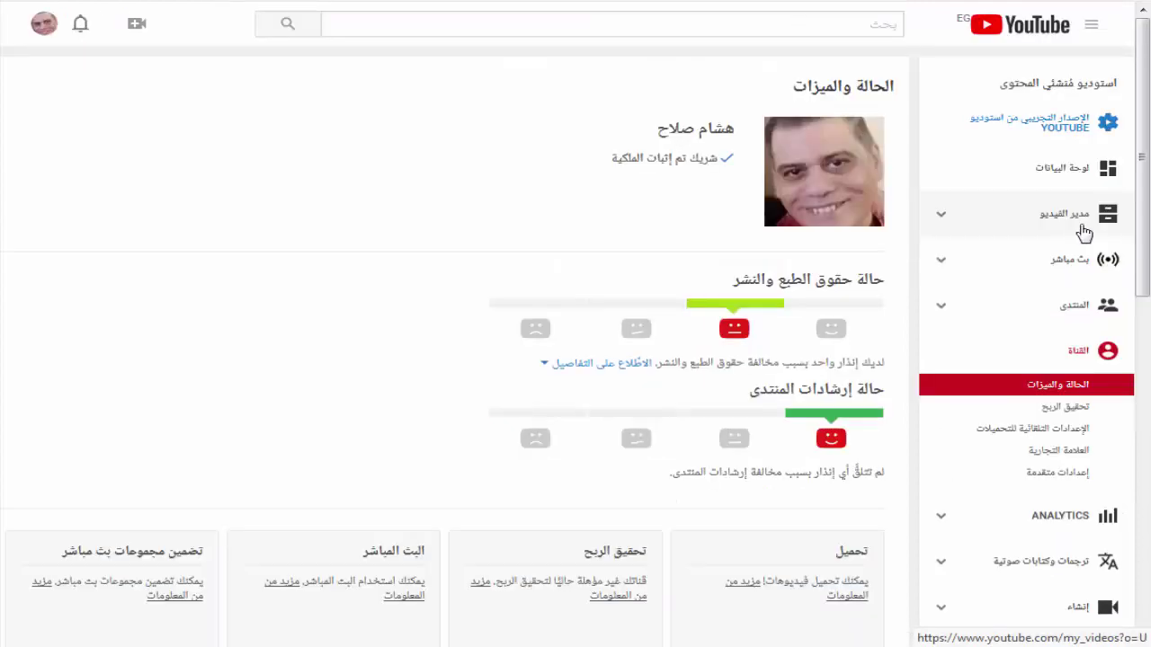
pyautogui.scroll(-3, 415, 199)
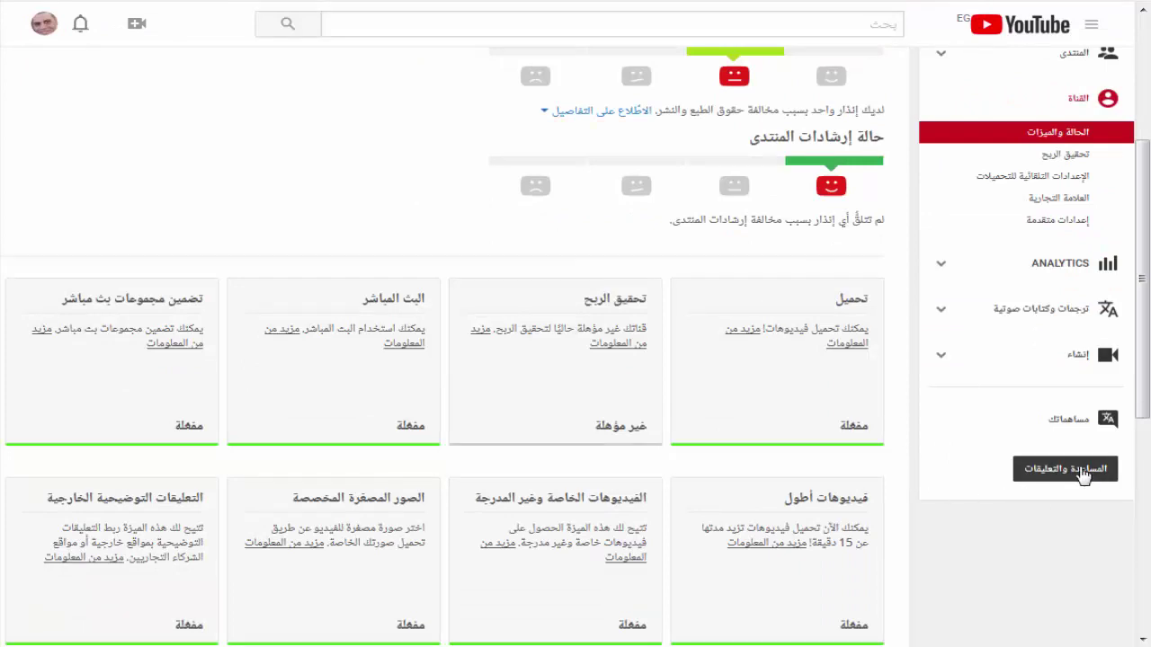
pyautogui.click(1061, 470)
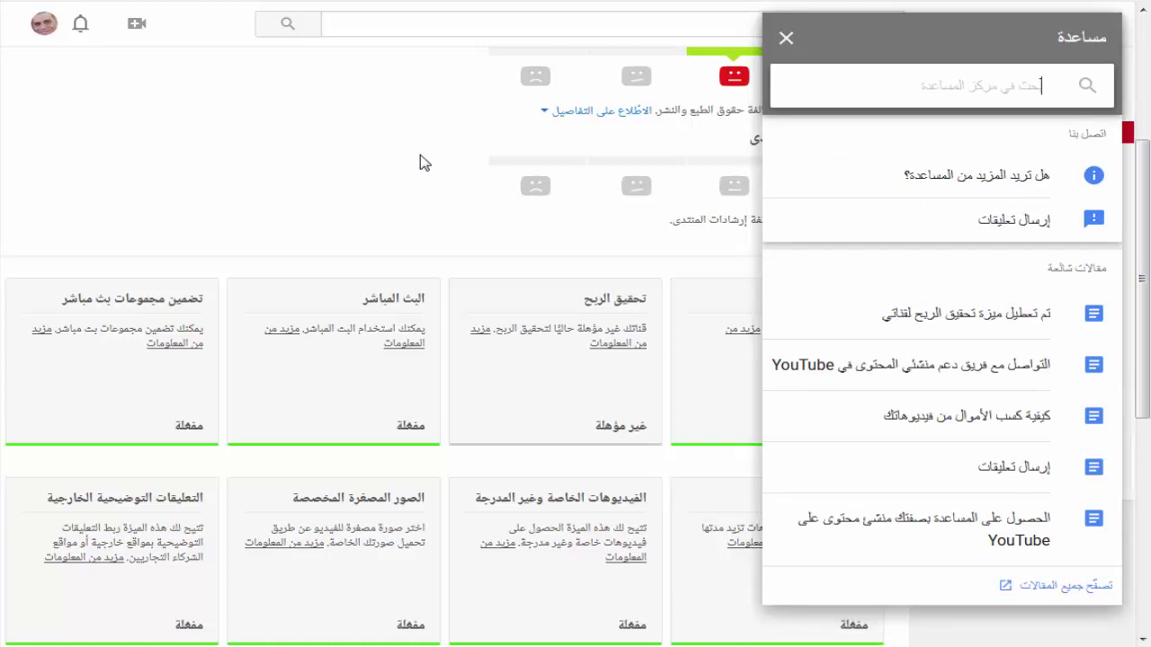
pyautogui.click(1013, 229)
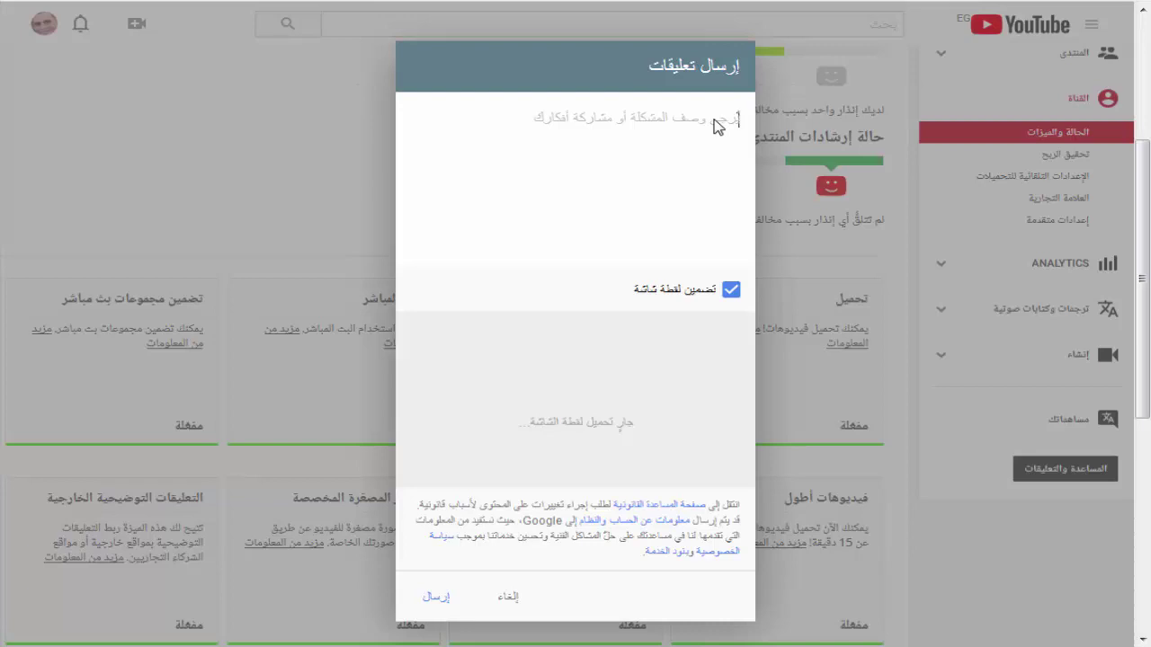
# Paste the Arabic monetization appeal beginning "السادة فريق عمل اليوتيوب : تحية طيبة وبعد" into the feedback description.
pyautogui.rightClick(718, 124)
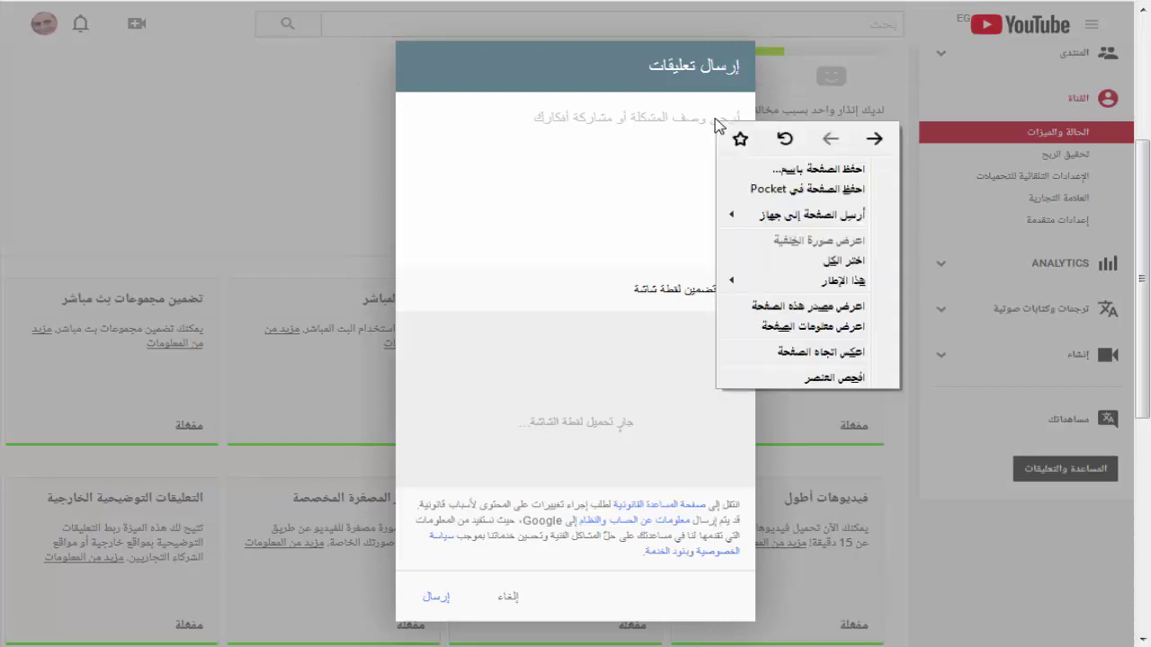
pyautogui.rightClick(705, 133)
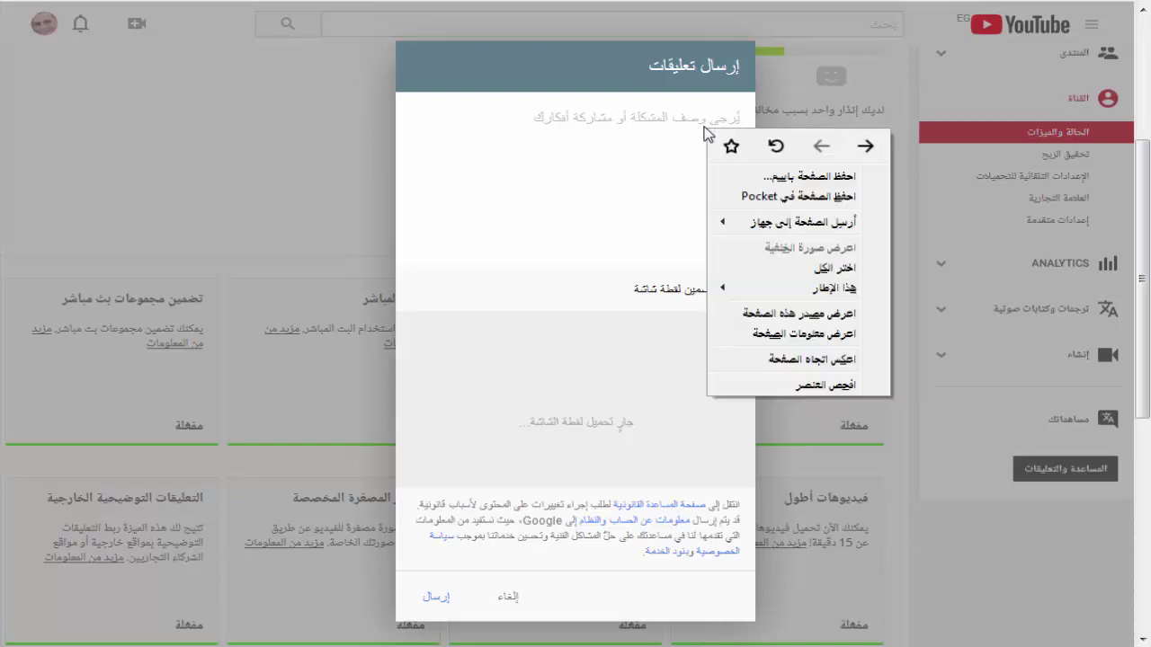
pyautogui.click(670, 135)
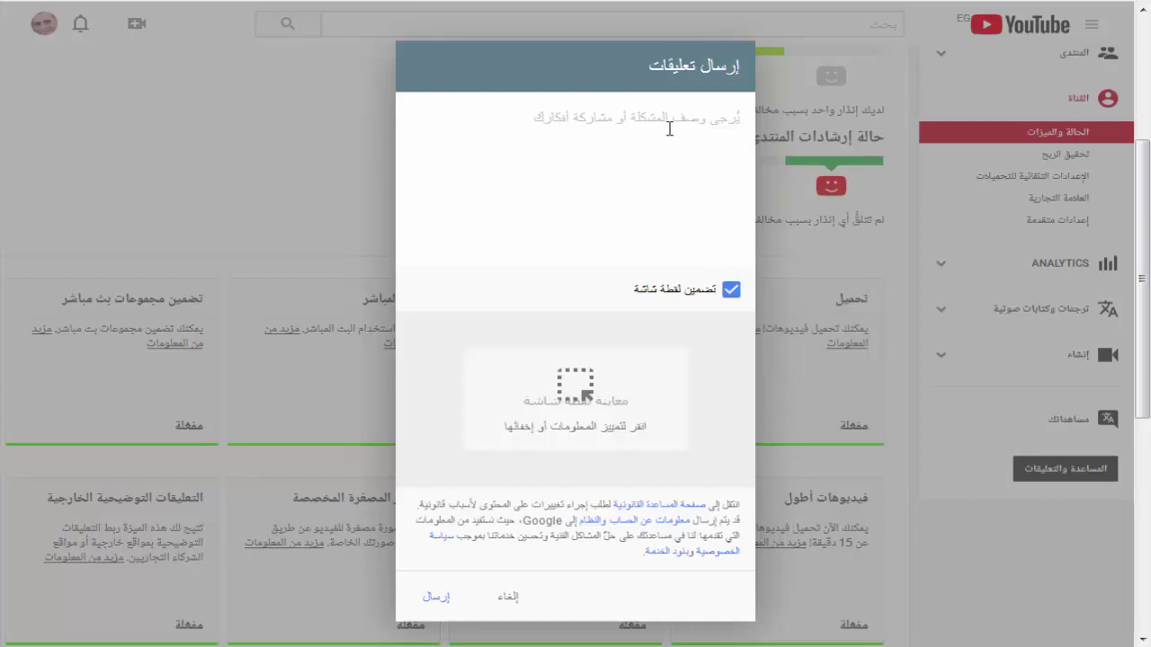
pyautogui.rightClick(716, 121)
pyautogui.rightClick(680, 124)
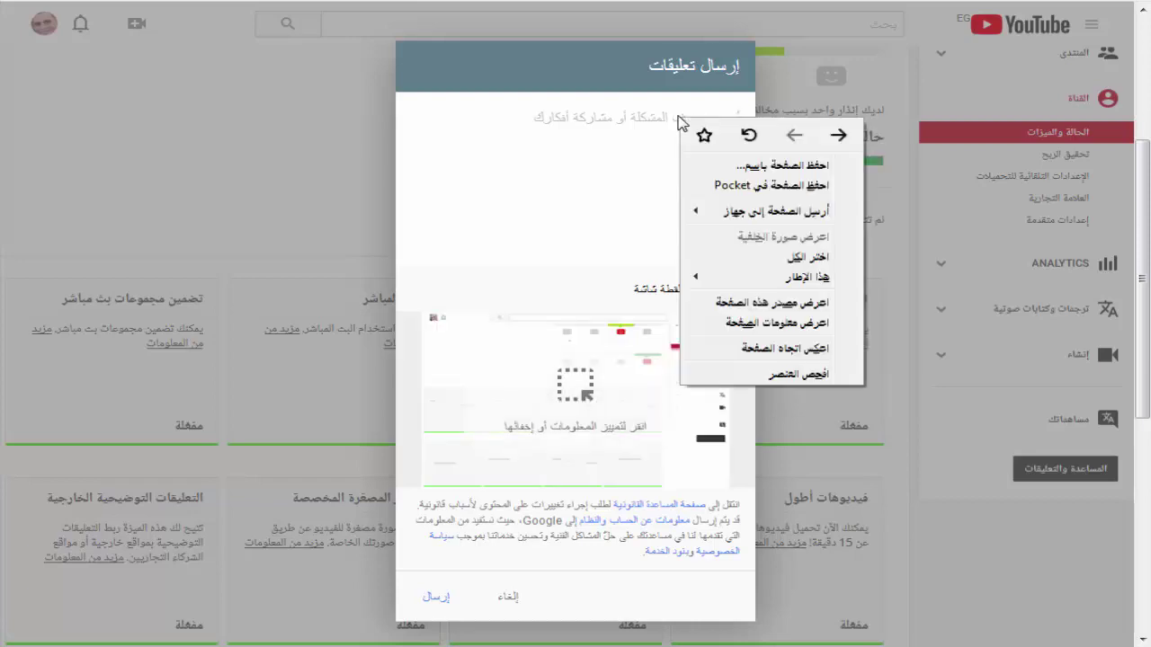
pyautogui.click(625, 174)
pyautogui.rightClick(627, 177)
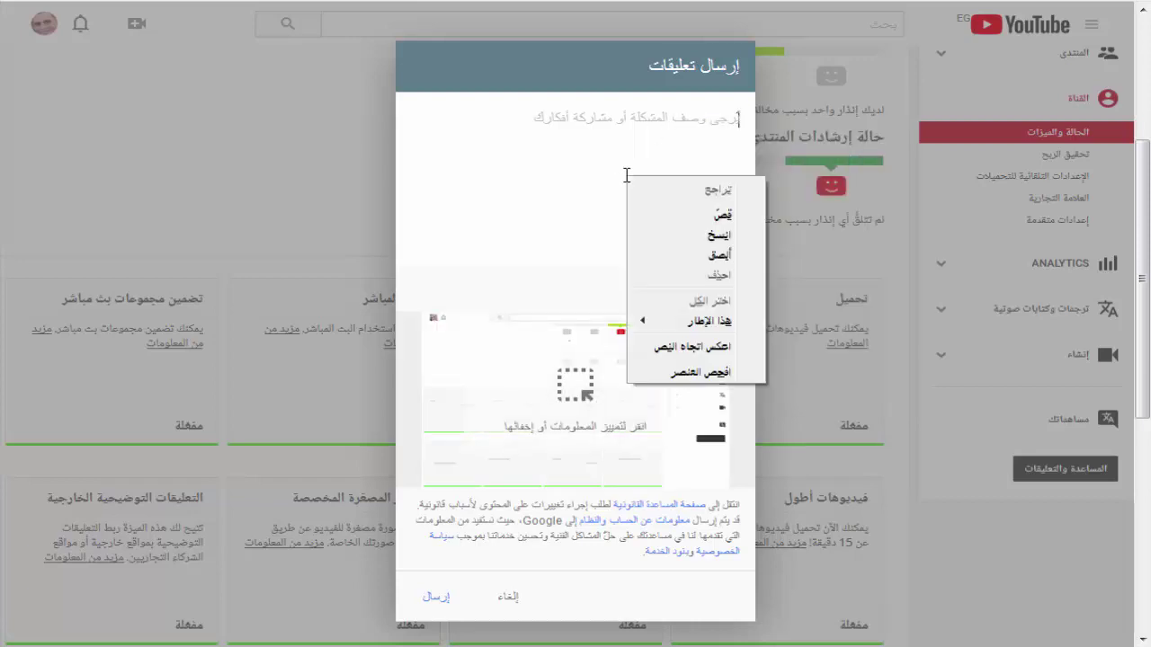
pyautogui.click(702, 254)
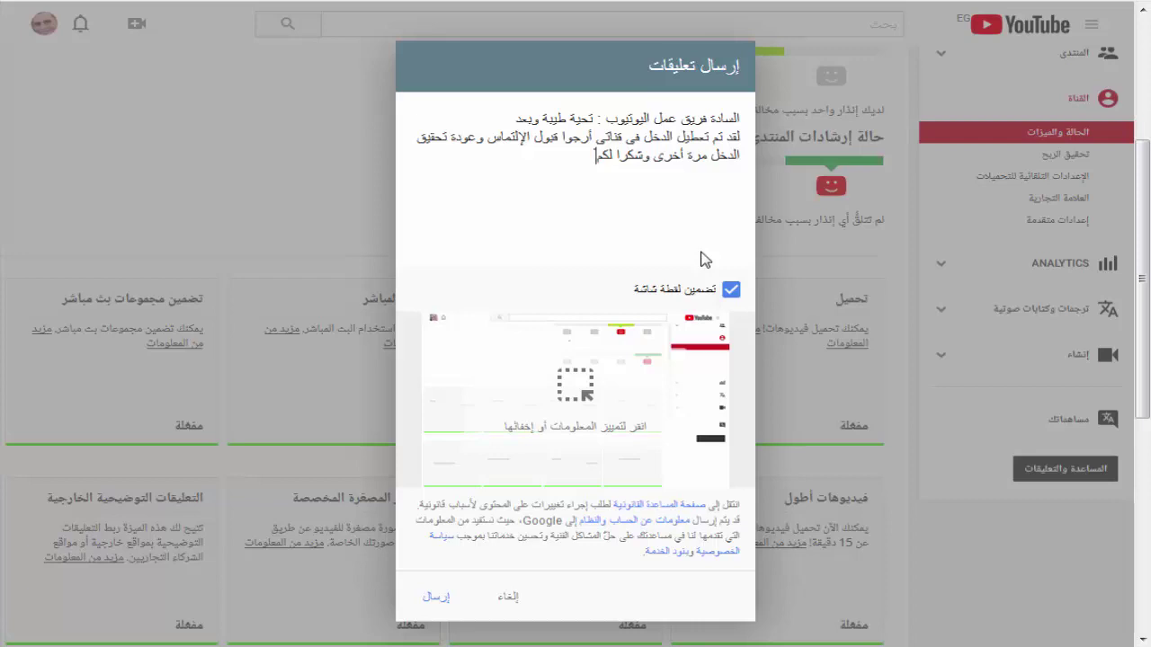
# Copy the whole Arabic appeal and paste it into Google Translate for translation from Arabic to English.
pyautogui.moveTo(591, 156); pyautogui.dragTo(745, 114)
pyautogui.rightClick(697, 140)
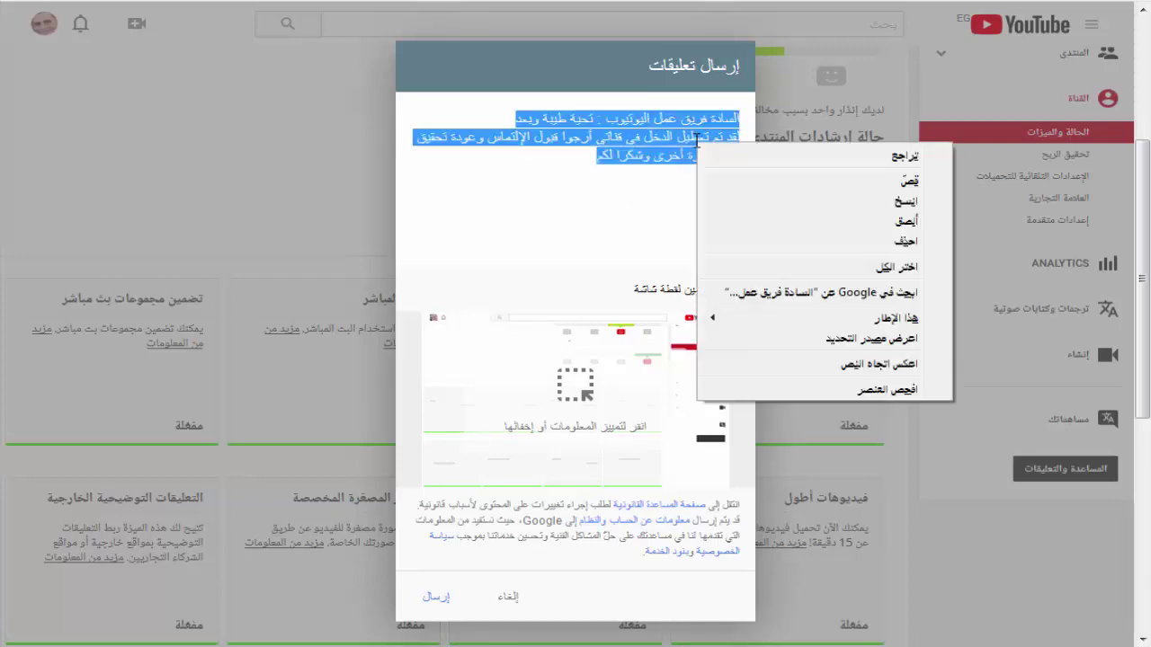
pyautogui.click(834, 206)
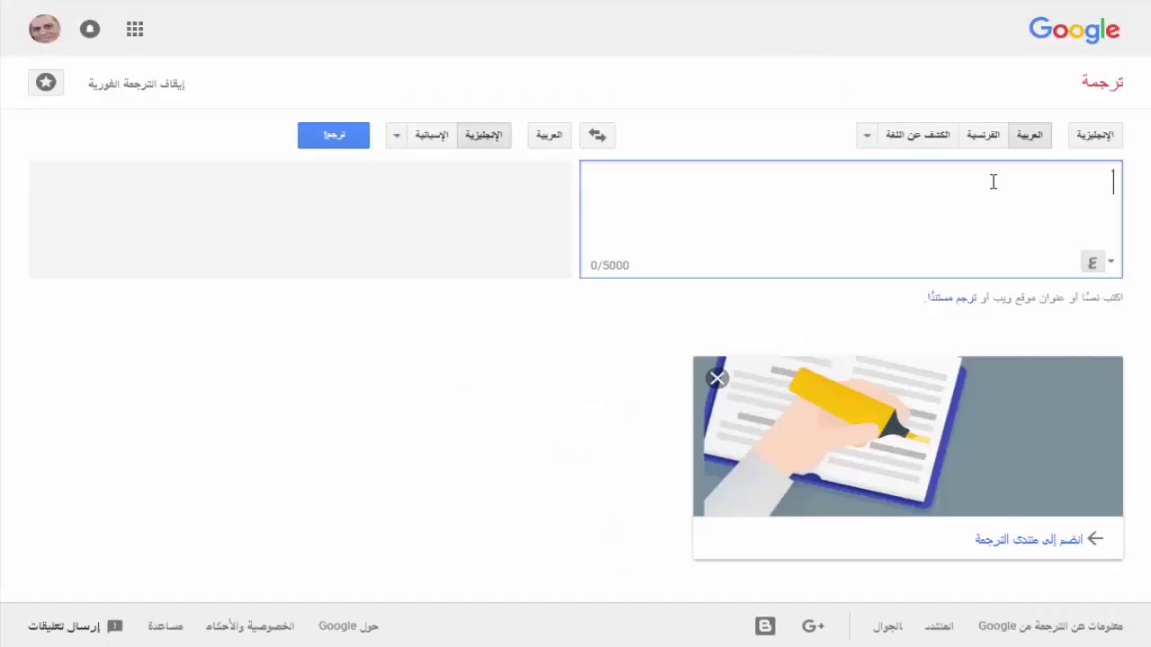
pyautogui.rightClick(994, 181)
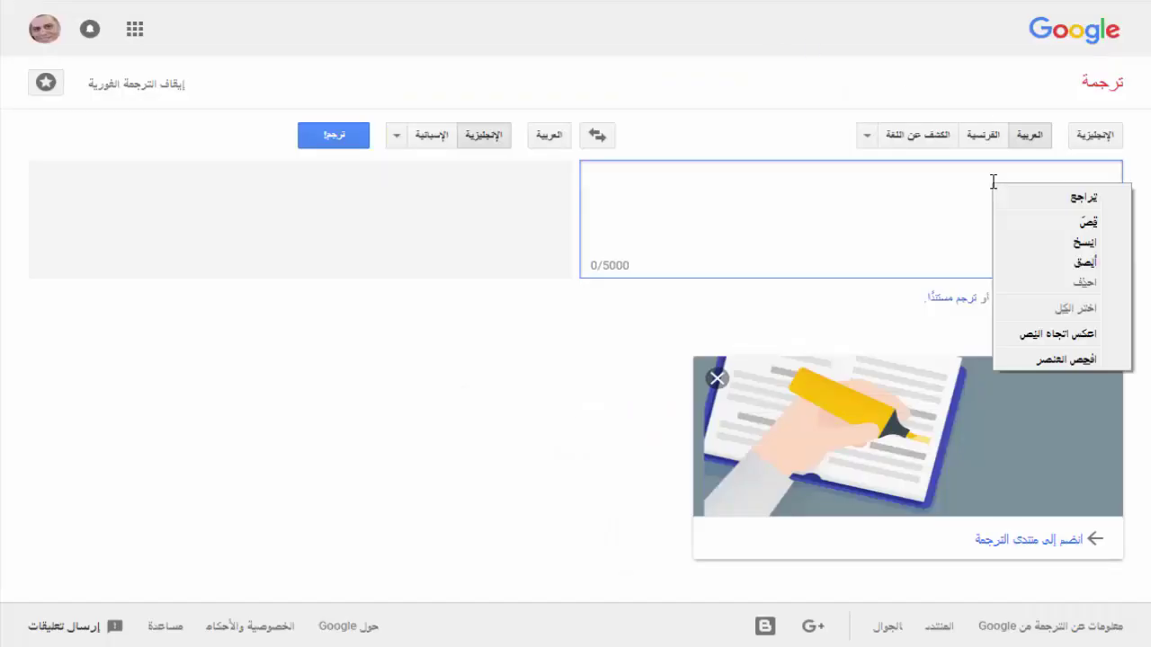
pyautogui.click(1028, 262)
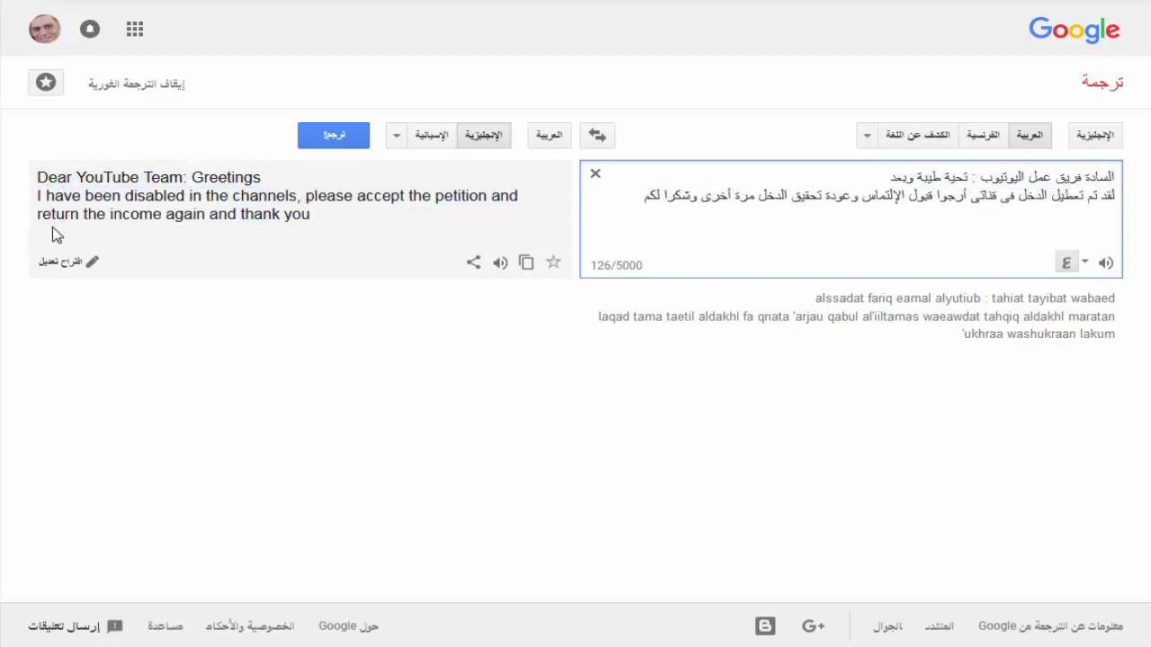
# Copy the English translation beginning "Dear YouTube Team: Greetings" and paste it on a new line below the Arabic text in the YouTube feedback form.
pyautogui.moveTo(43, 214); pyautogui.dragTo(527, 224)
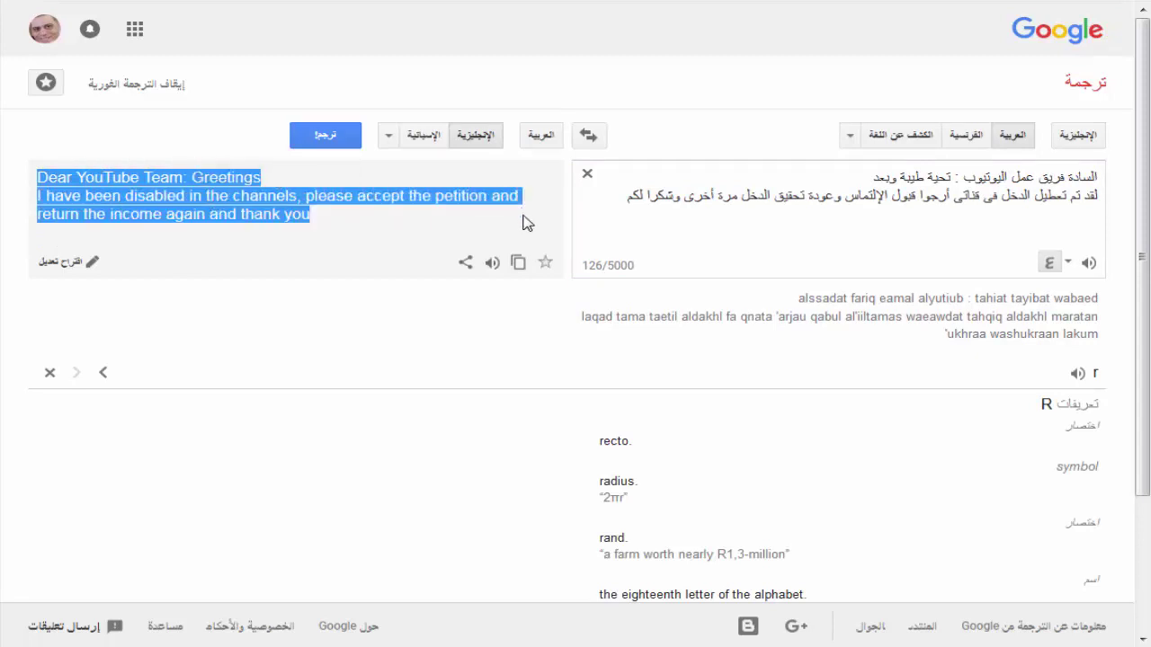
pyautogui.rightClick(126, 196)
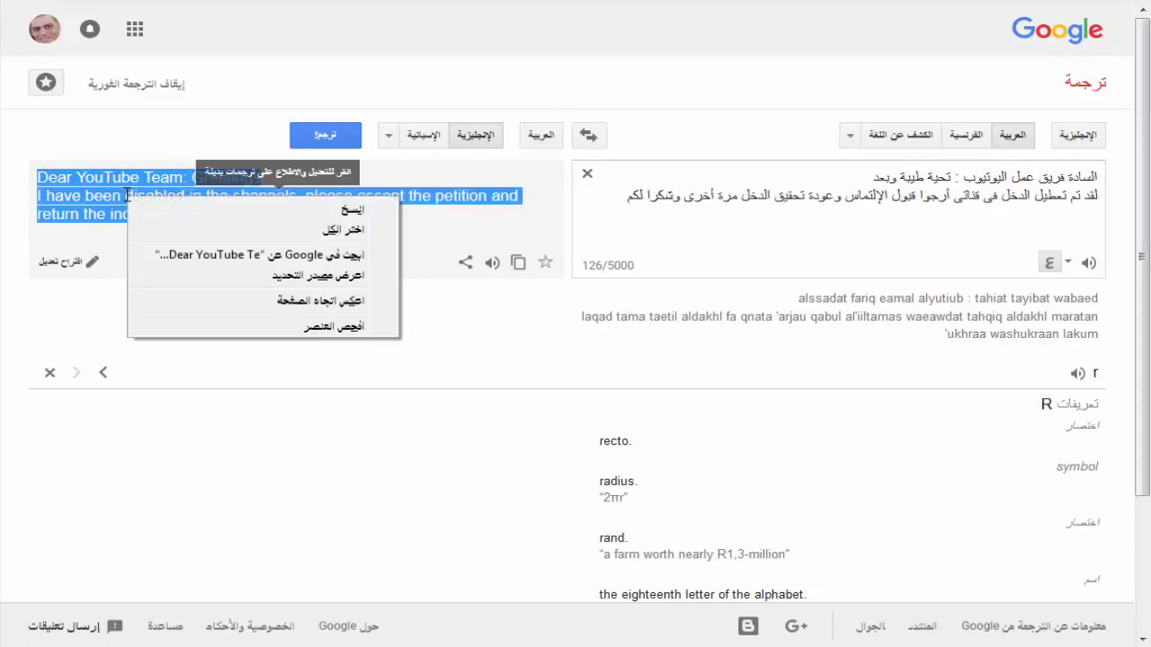
pyautogui.click(227, 211)
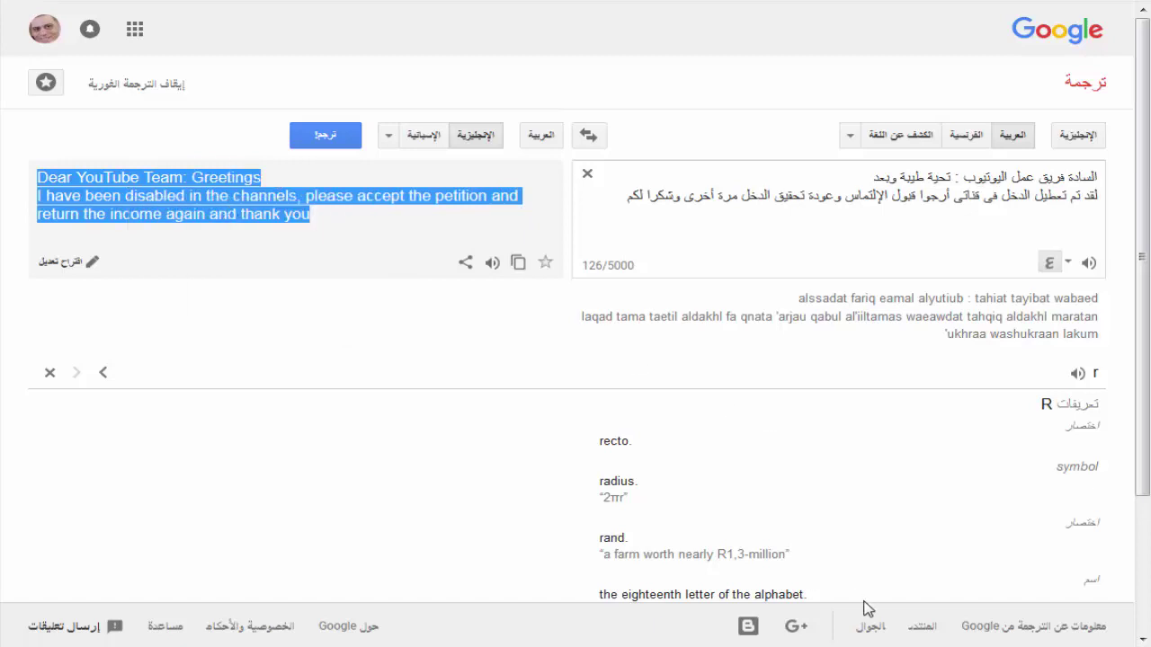
pyautogui.click(814, 644)
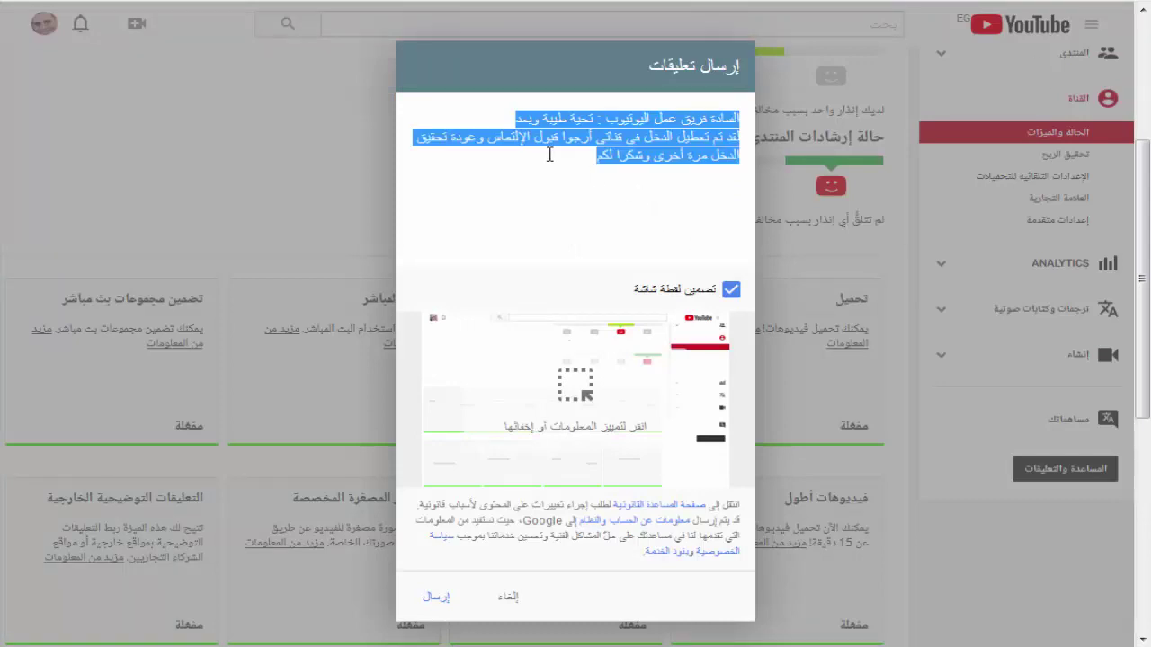
pyautogui.click(549, 154)
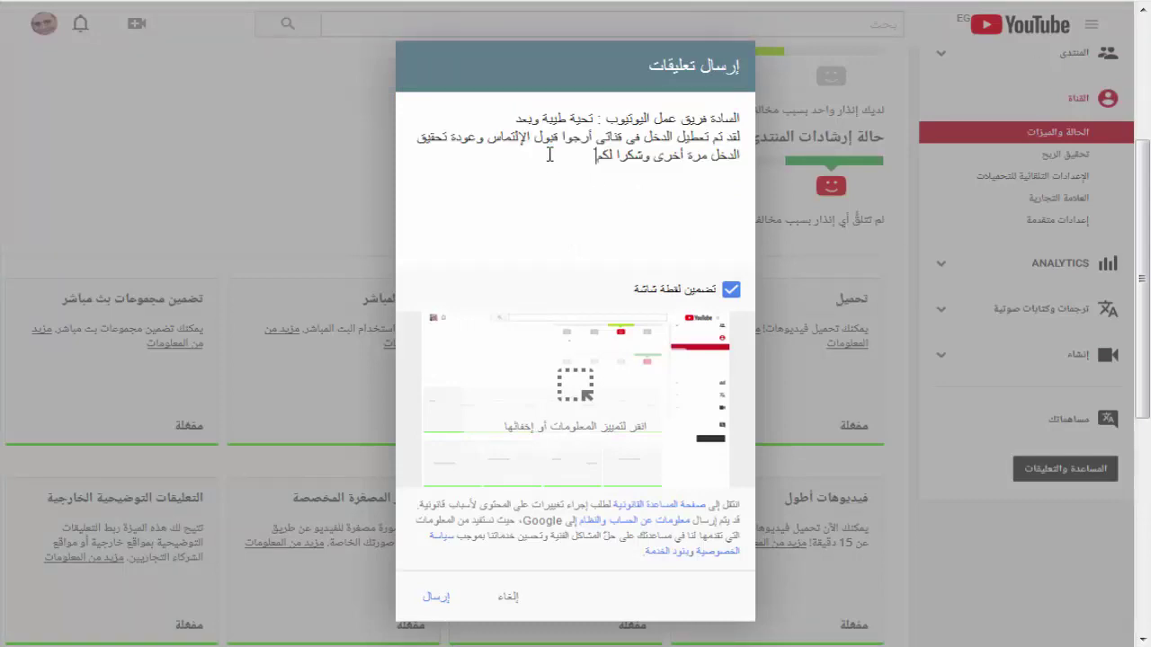
pyautogui.click(743, 176)
pyautogui.rightClick(717, 180)
pyautogui.click(792, 260)
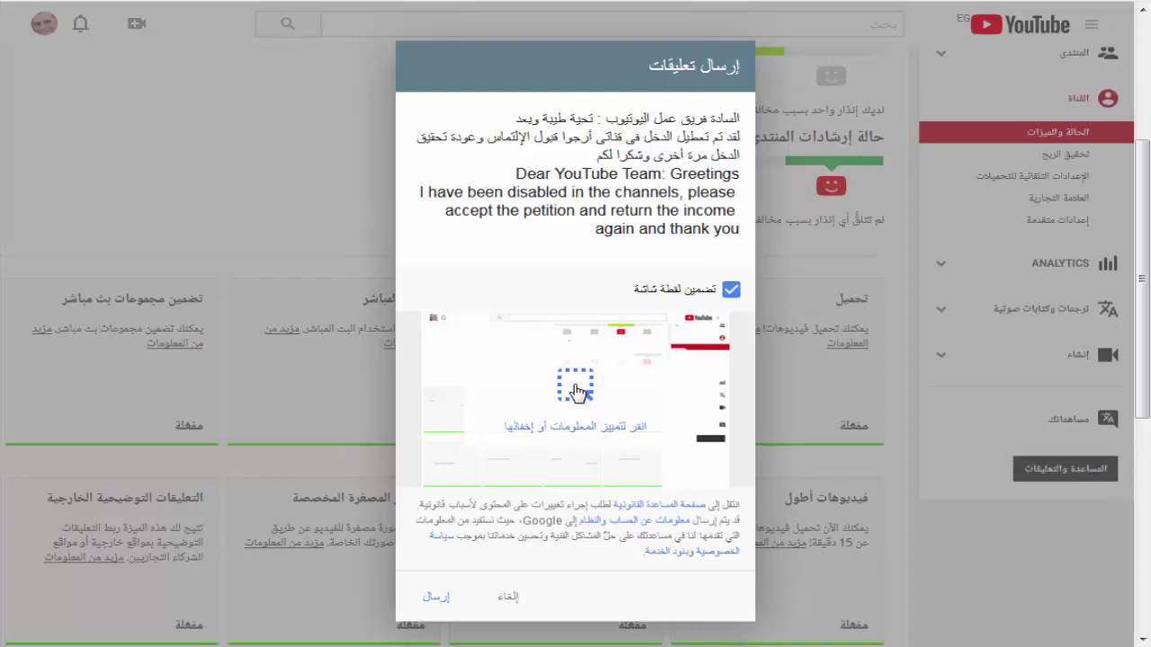
# Open the feedback screenshot for annotation and highlight in yellow the channel's status section and the Channel menu entries from القناة to تحقيق الربح.
pyautogui.click(577, 392)
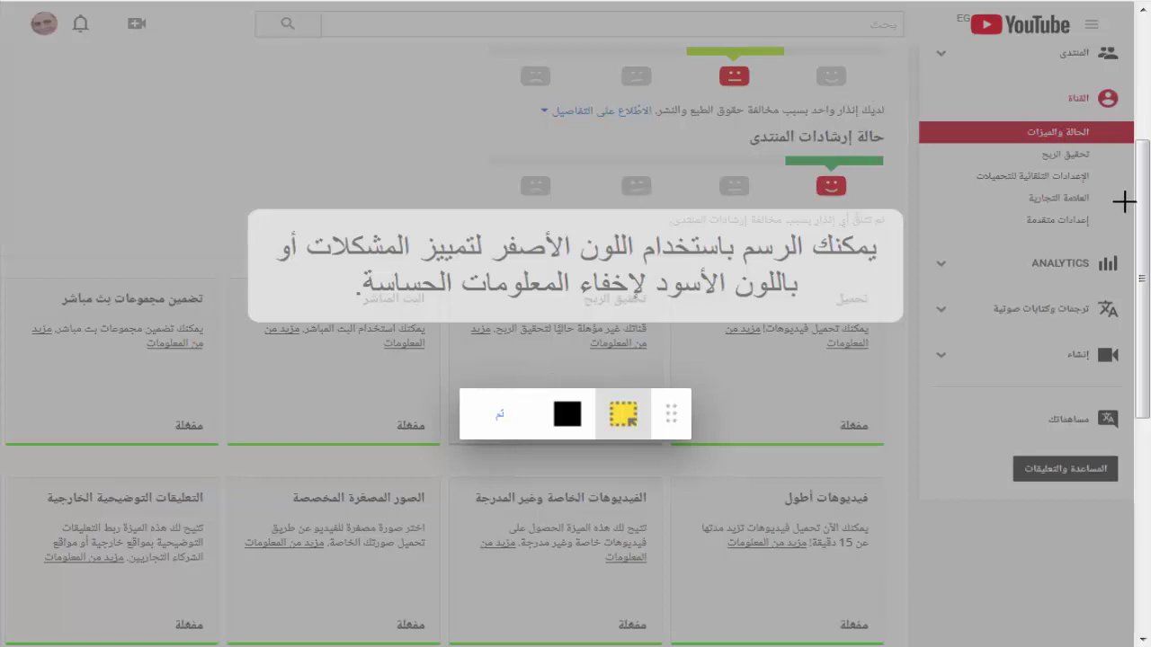
pyautogui.moveTo(1144, 201); pyautogui.dragTo(1130, 109)
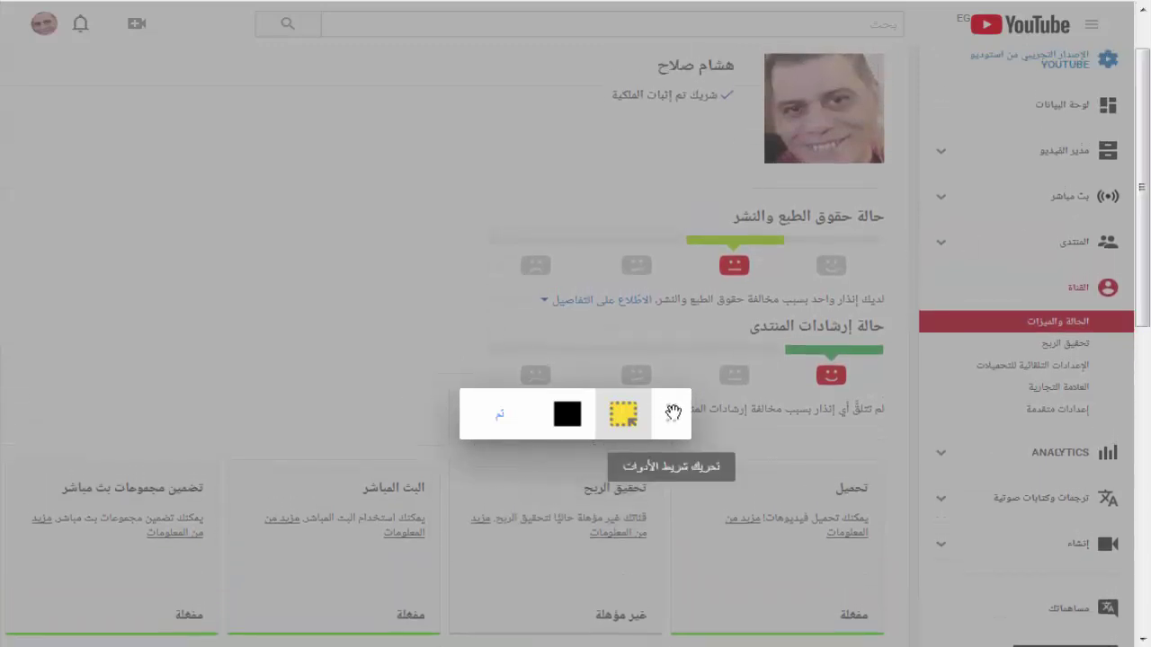
pyautogui.moveTo(674, 407)
pyautogui.mouseDown()
pyautogui.moveTo(329, 318)
pyautogui.moveTo(225, 249)
pyautogui.moveTo(248, 222)
pyautogui.mouseUp()
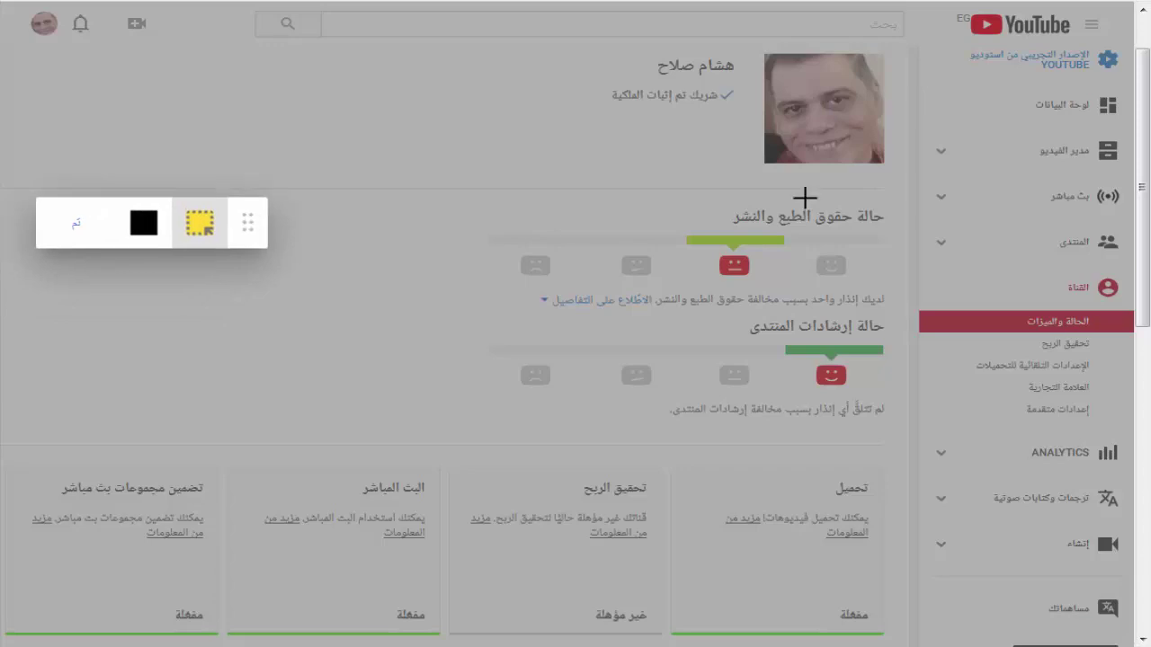
pyautogui.moveTo(1139, 116); pyautogui.dragTo(1138, 90)
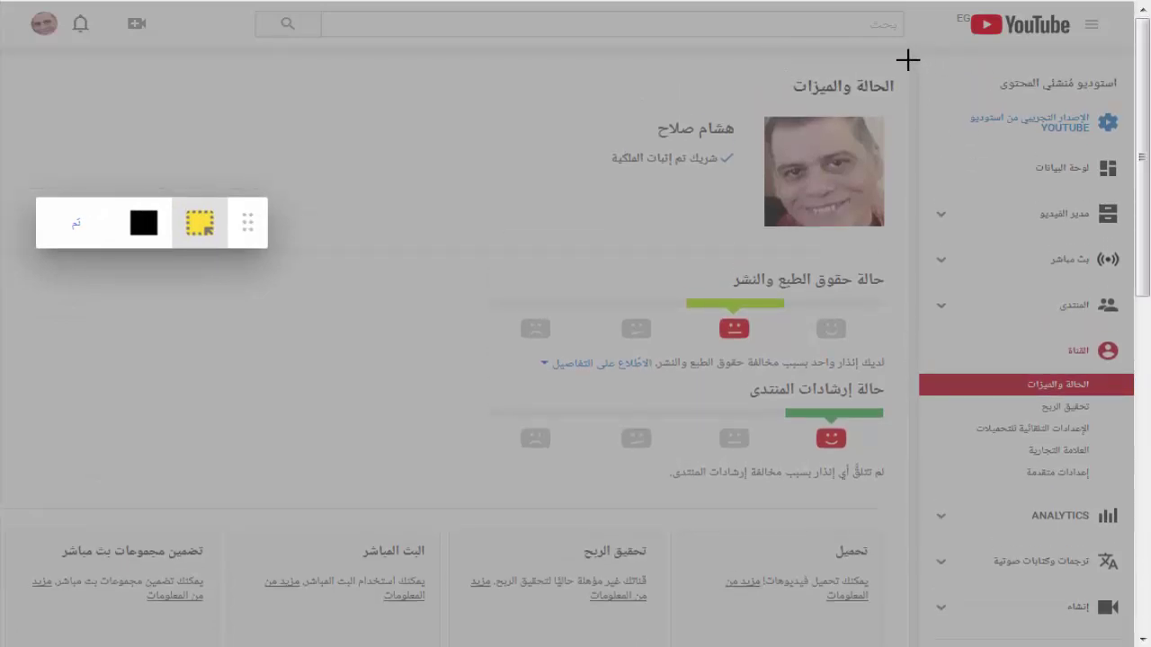
pyautogui.moveTo(907, 60); pyautogui.dragTo(471, 496)
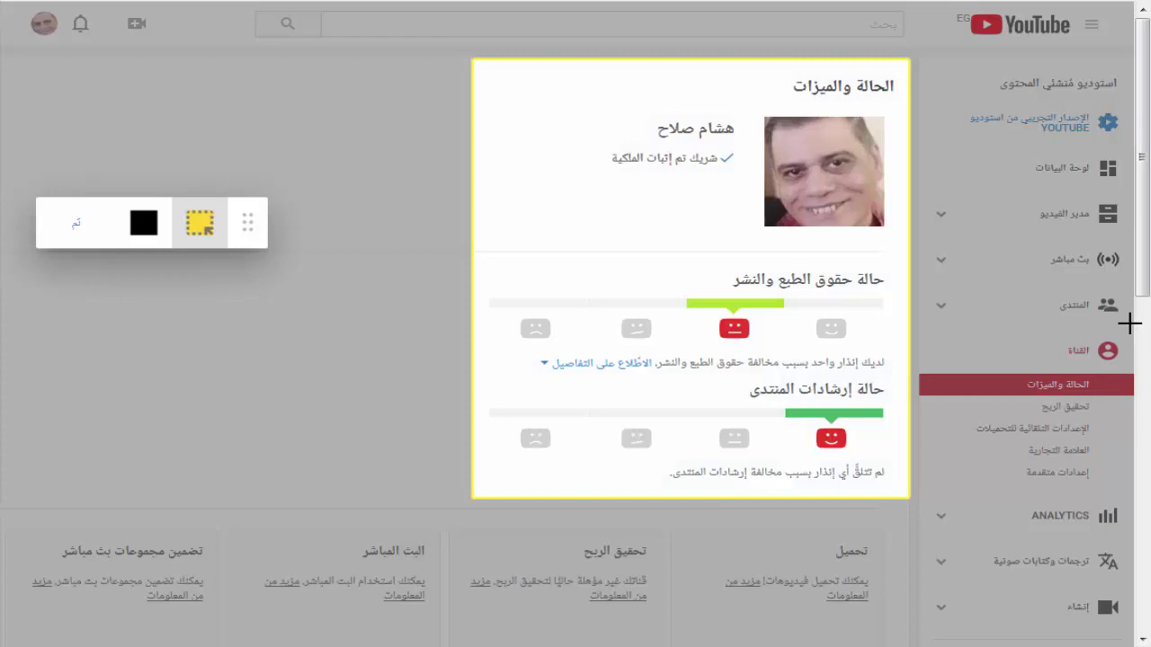
pyautogui.moveTo(1131, 322); pyautogui.dragTo(920, 418)
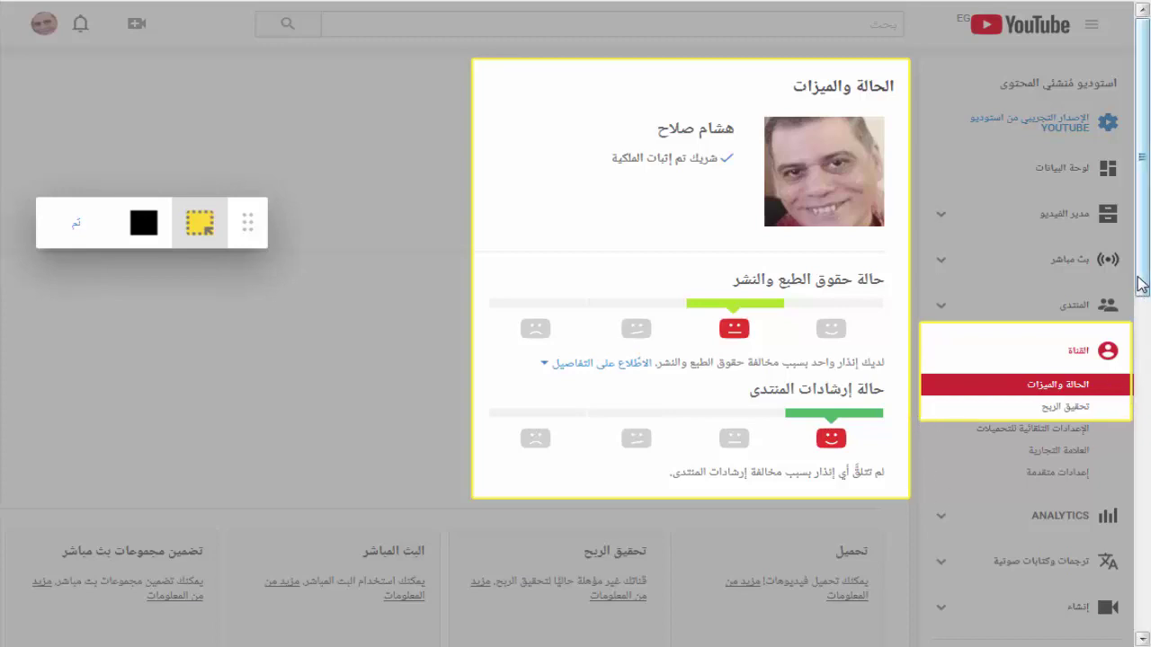
# Highlight the monetization card (تحقيق الربح) in yellow on the feedback screenshot.
pyautogui.moveTo(1140, 277); pyautogui.dragTo(1145, 385)
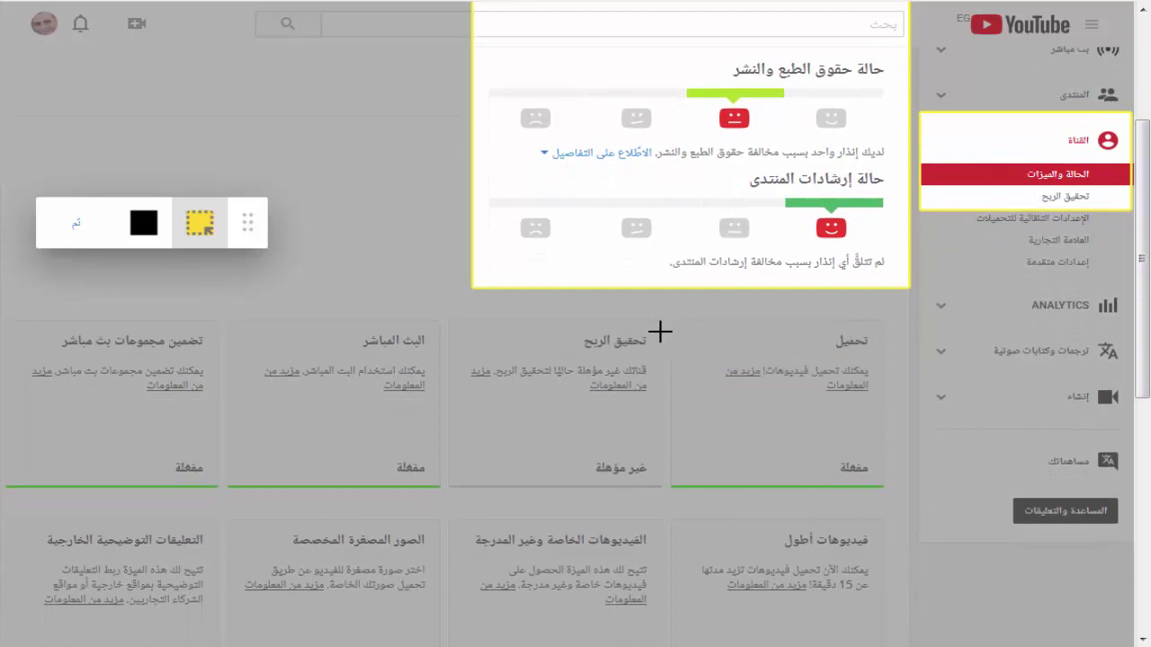
pyautogui.moveTo(661, 321); pyautogui.dragTo(602, 333)
pyautogui.moveTo(444, 353); pyautogui.dragTo(456, 484)
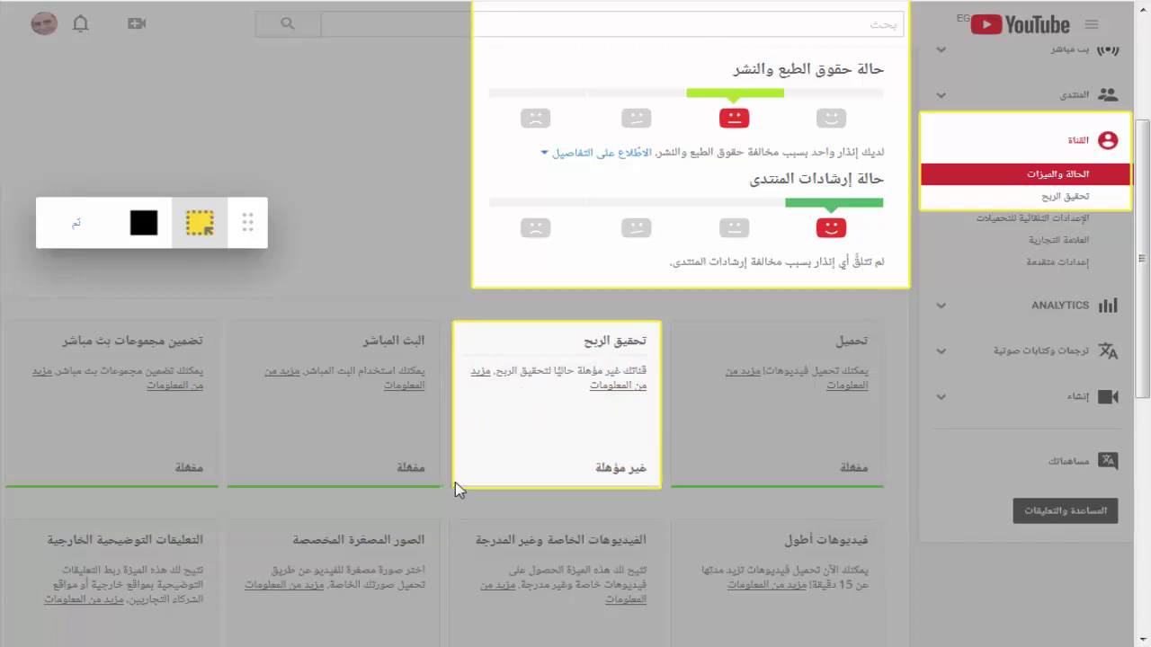
# Finish annotating the screenshot and send the feedback to YouTube with the screenshot included.
pyautogui.click(193, 377)
pyautogui.click(79, 227)
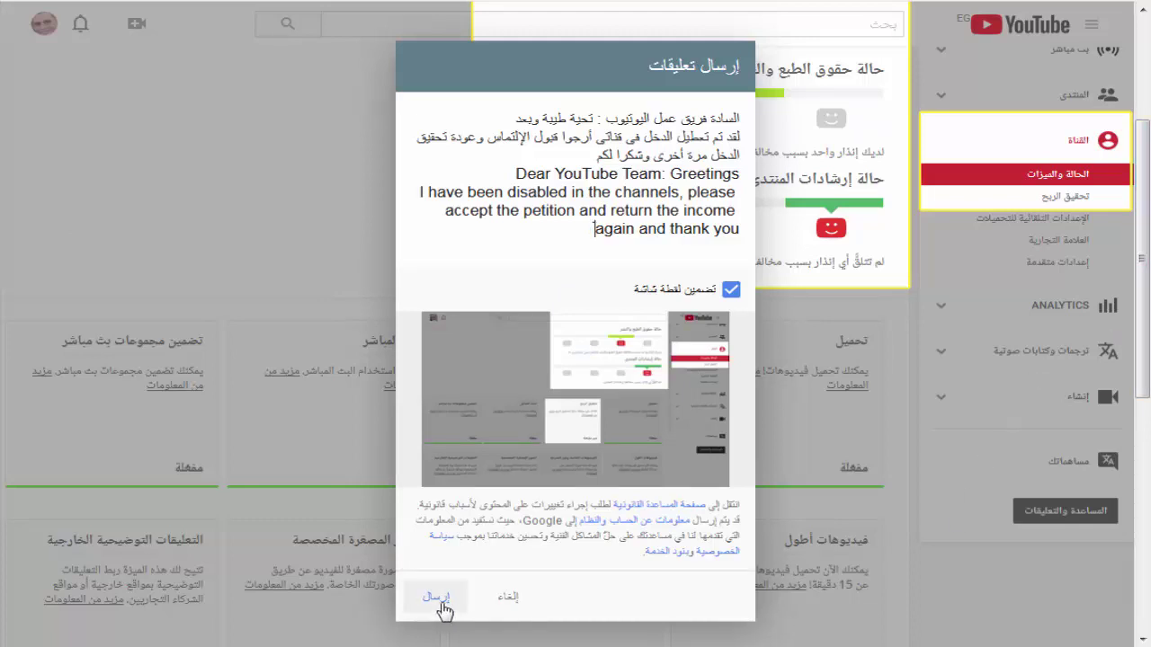
pyautogui.click(440, 603)
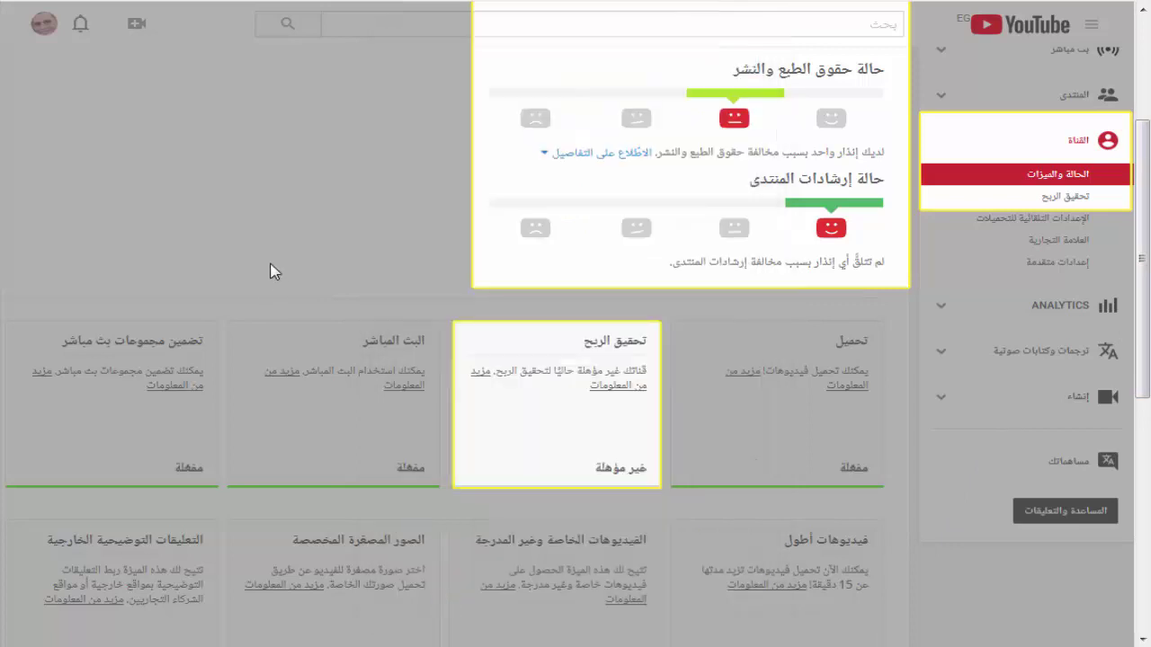